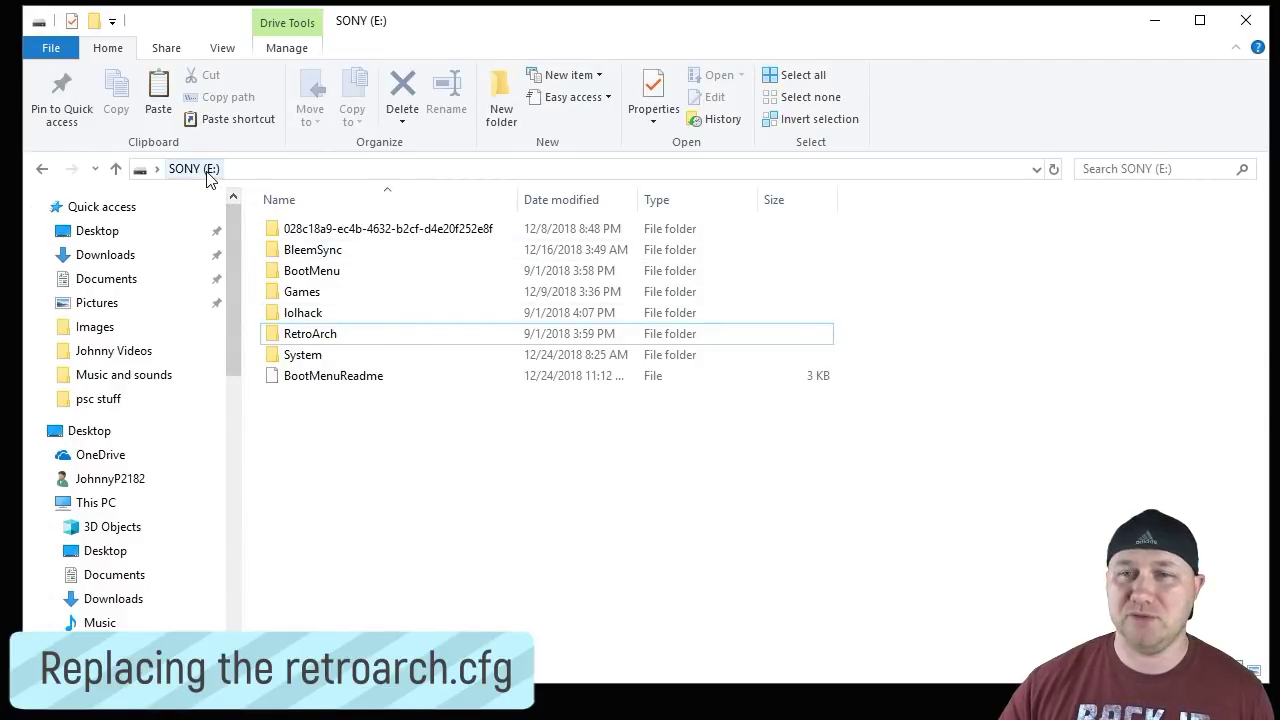
Open RetroArch/.config/retroarch on the SONY (E:) drive and select the retroarch.cfg file.
click(333, 342)
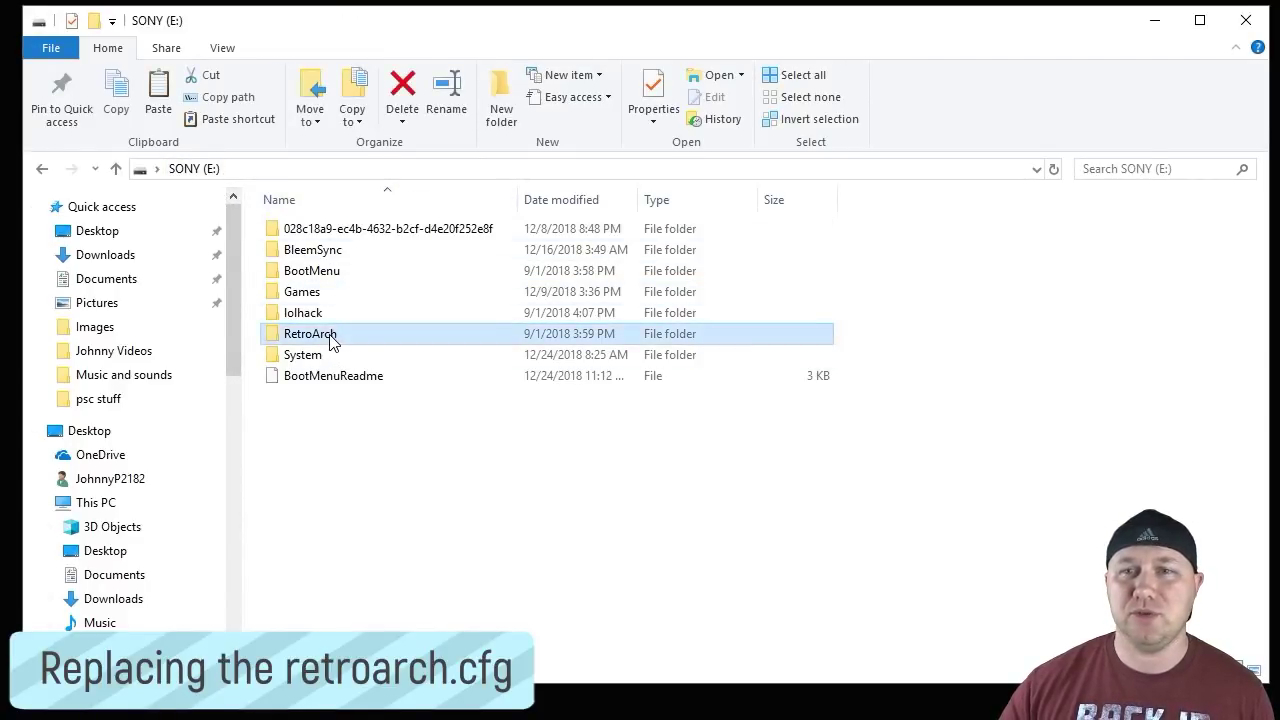
double_click(333, 342)
click(313, 233)
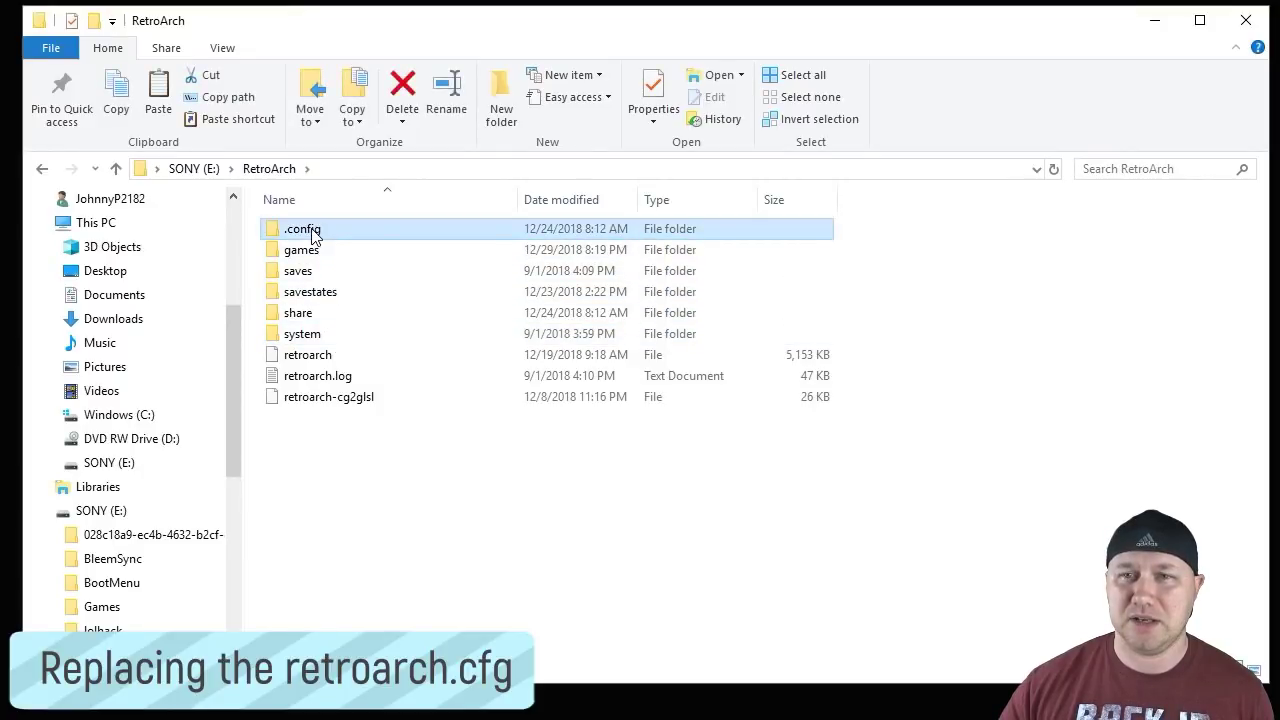
double_click(313, 233)
double_click(313, 233)
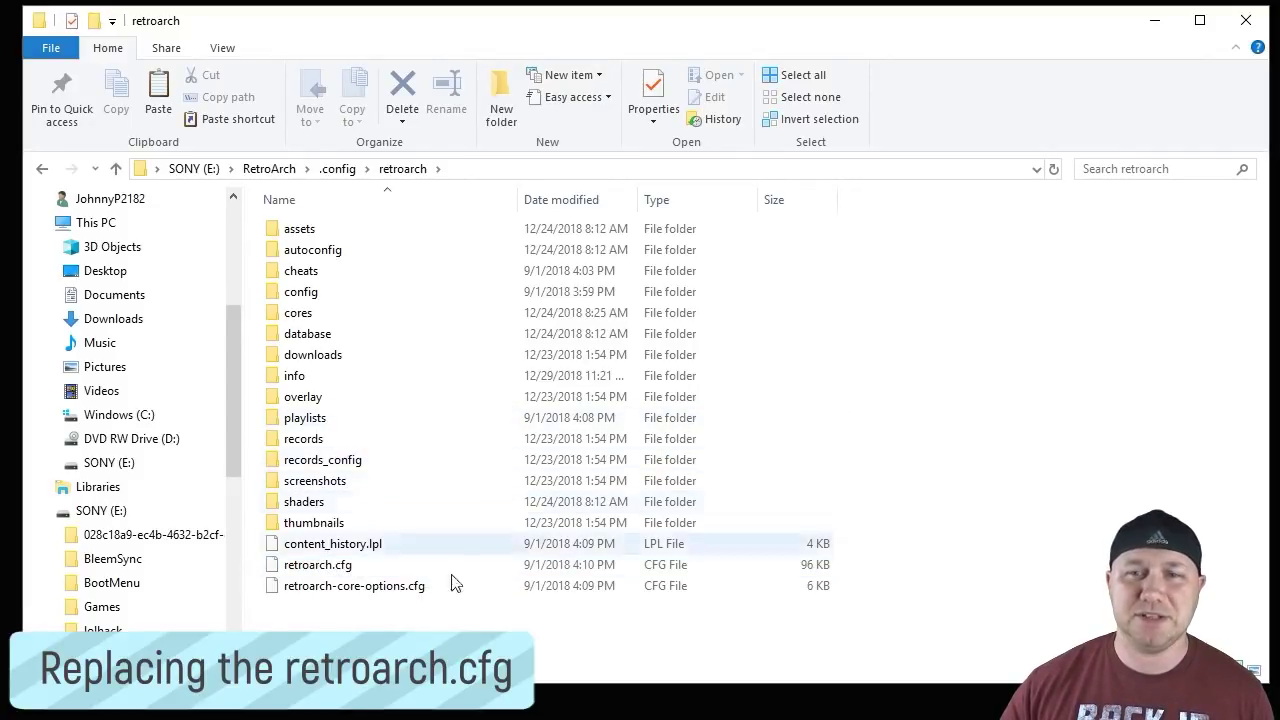
click(318, 566)
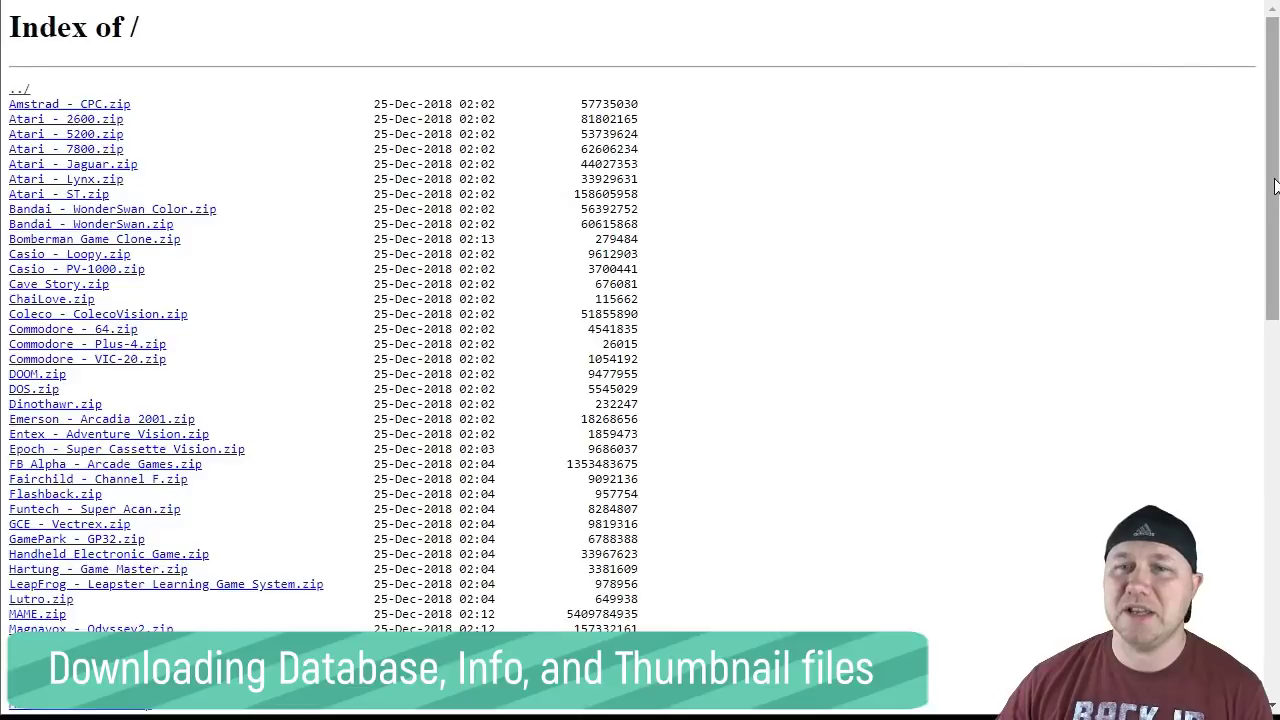
Look through the web index of downloadable system zip archives.
drag(1274, 186, 1274, 479)
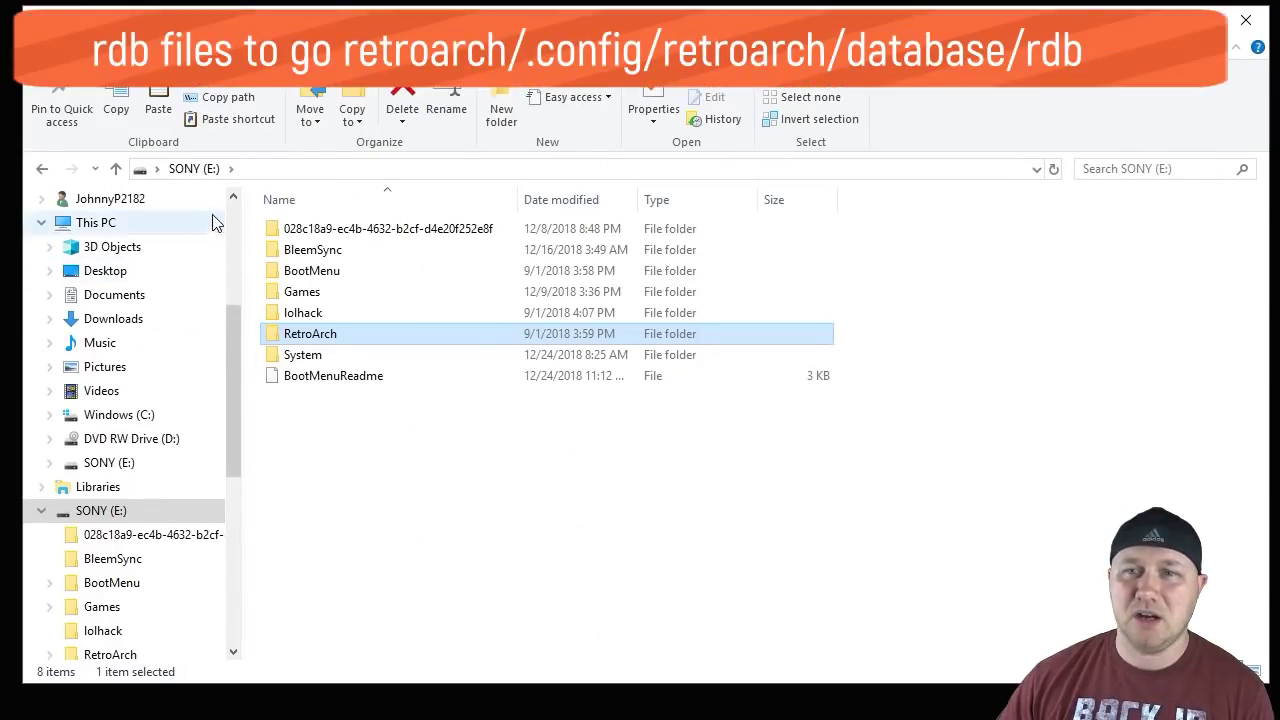
Switch to File Explorer and look through the files in RetroArch/.config/retroarch/database/rdb on the SONY drive.
double_click(308, 342)
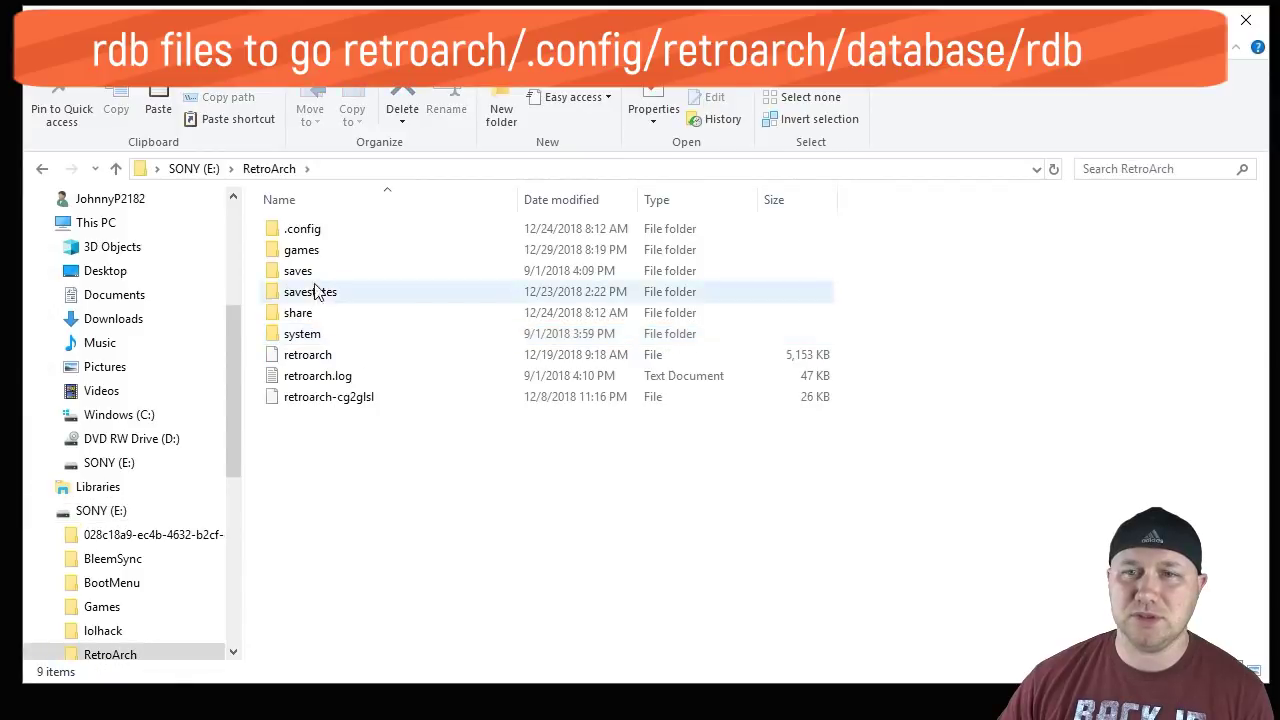
double_click(314, 229)
double_click(314, 236)
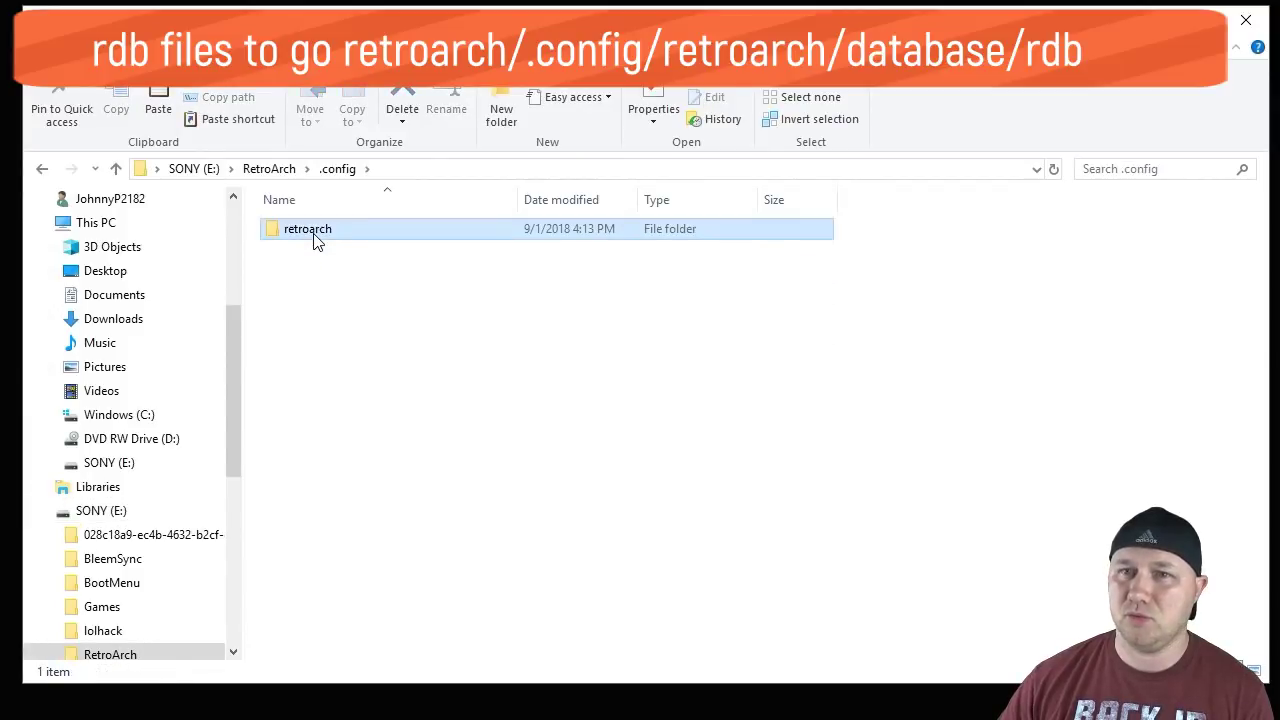
double_click(328, 340)
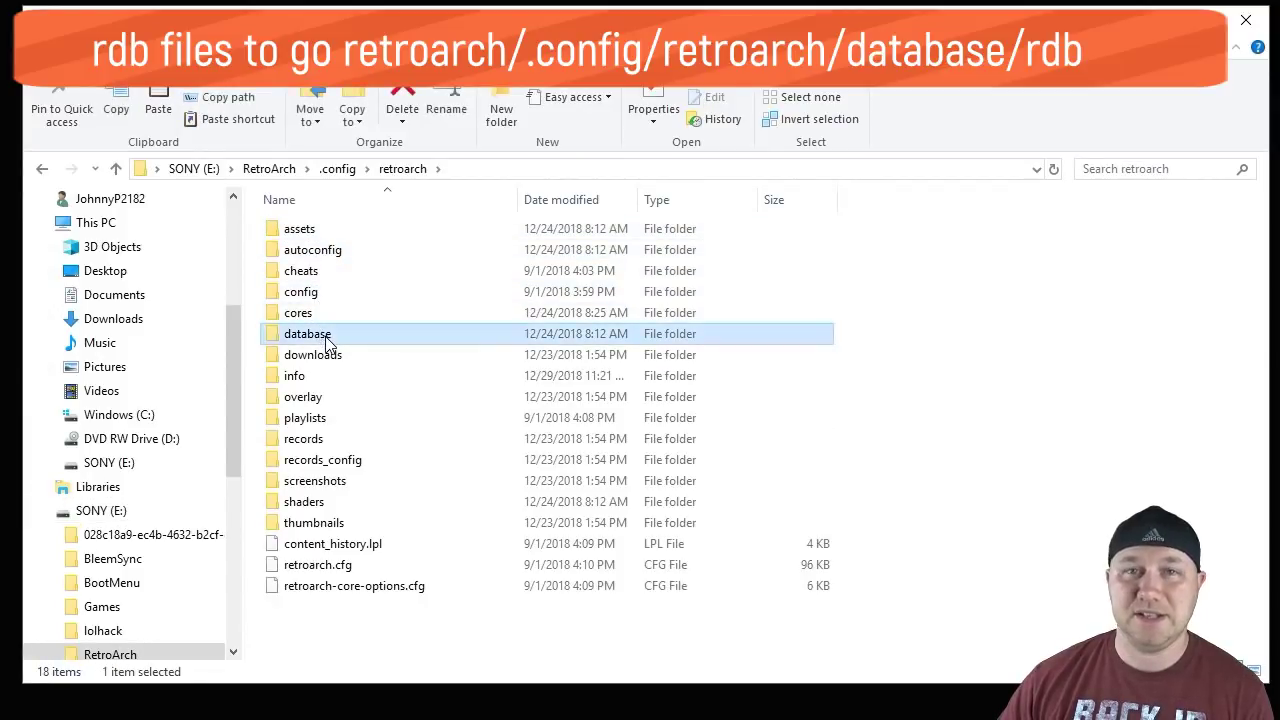
click(303, 253)
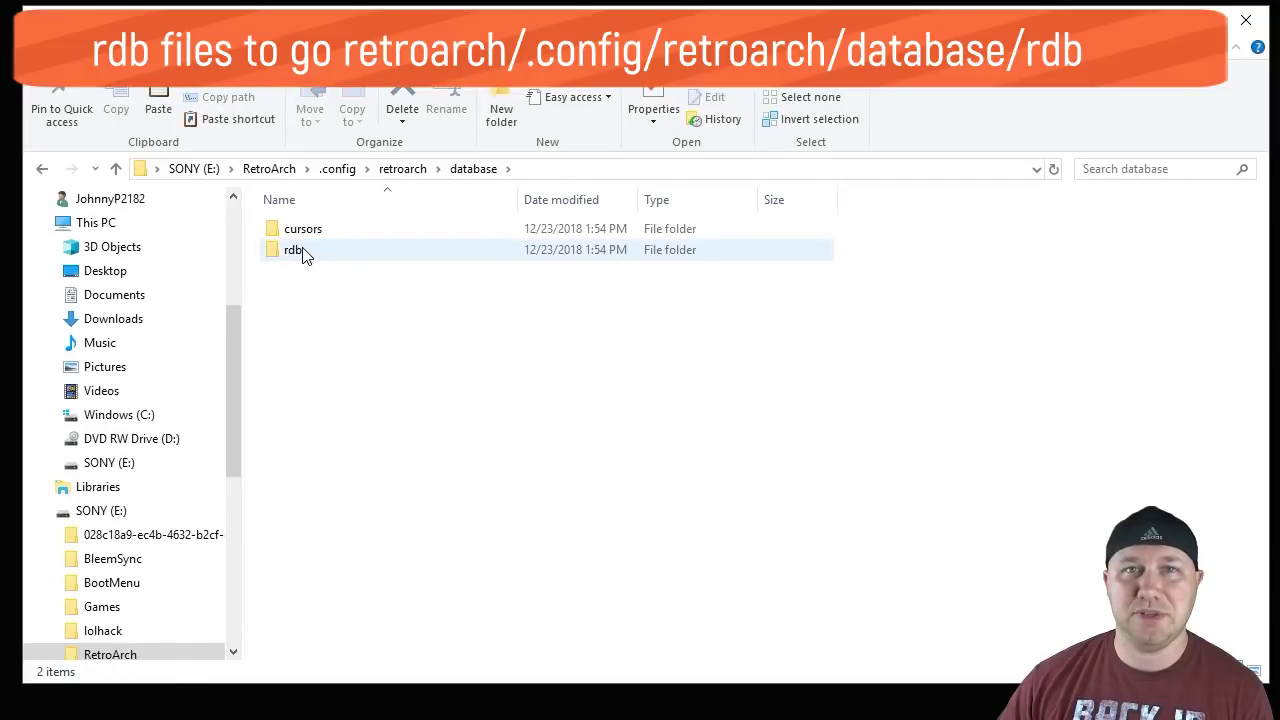
double_click(303, 252)
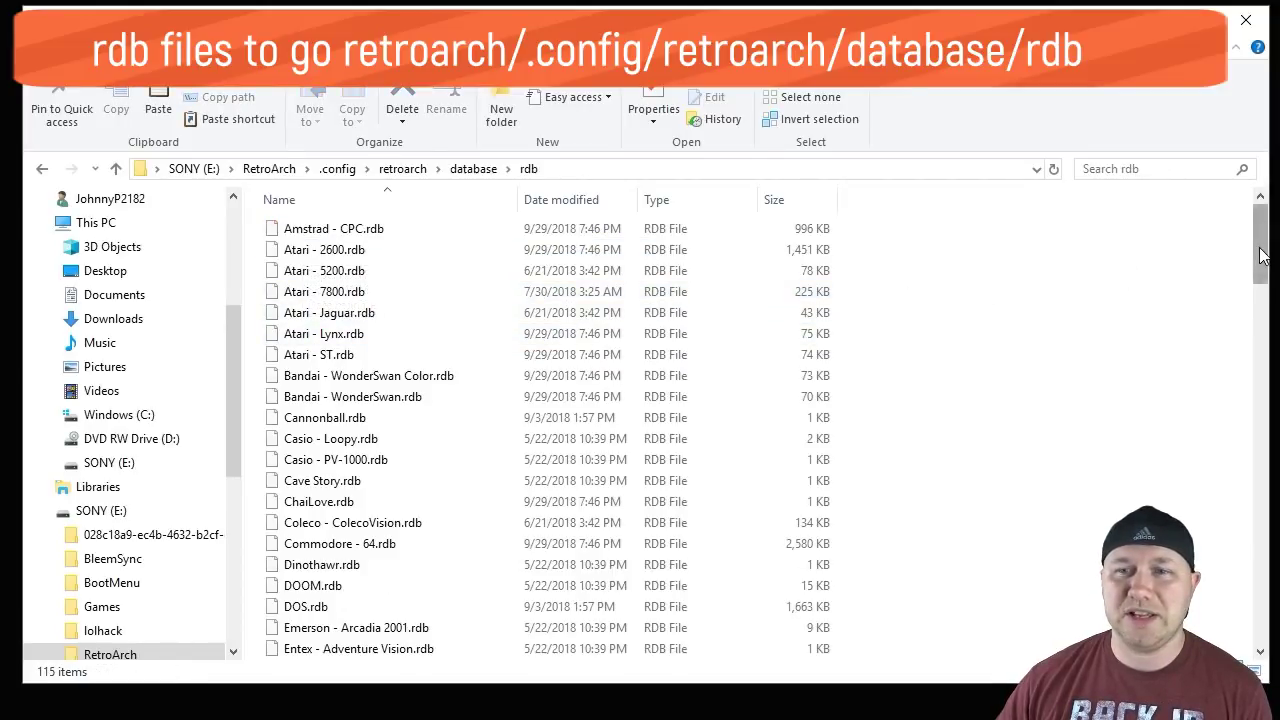
drag(1262, 255, 1260, 309)
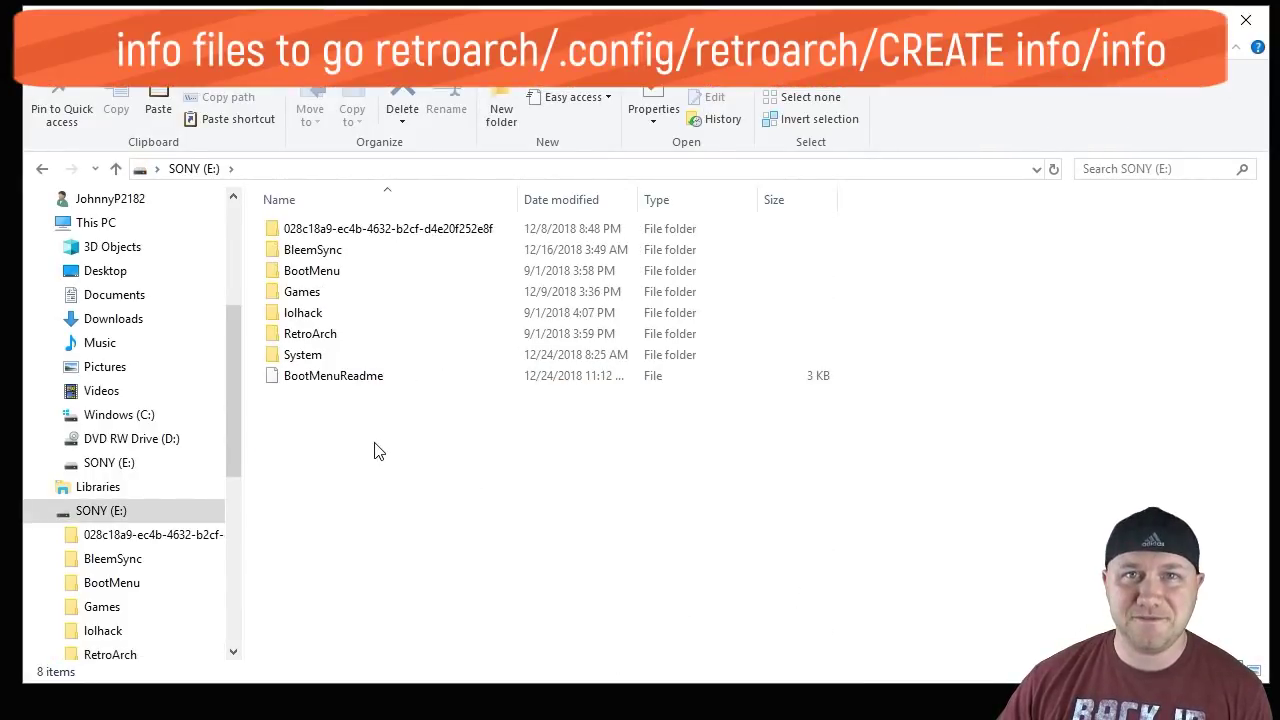
Open the info folder inside RetroArch/.config/retroarch on the SONY drive.
double_click(325, 337)
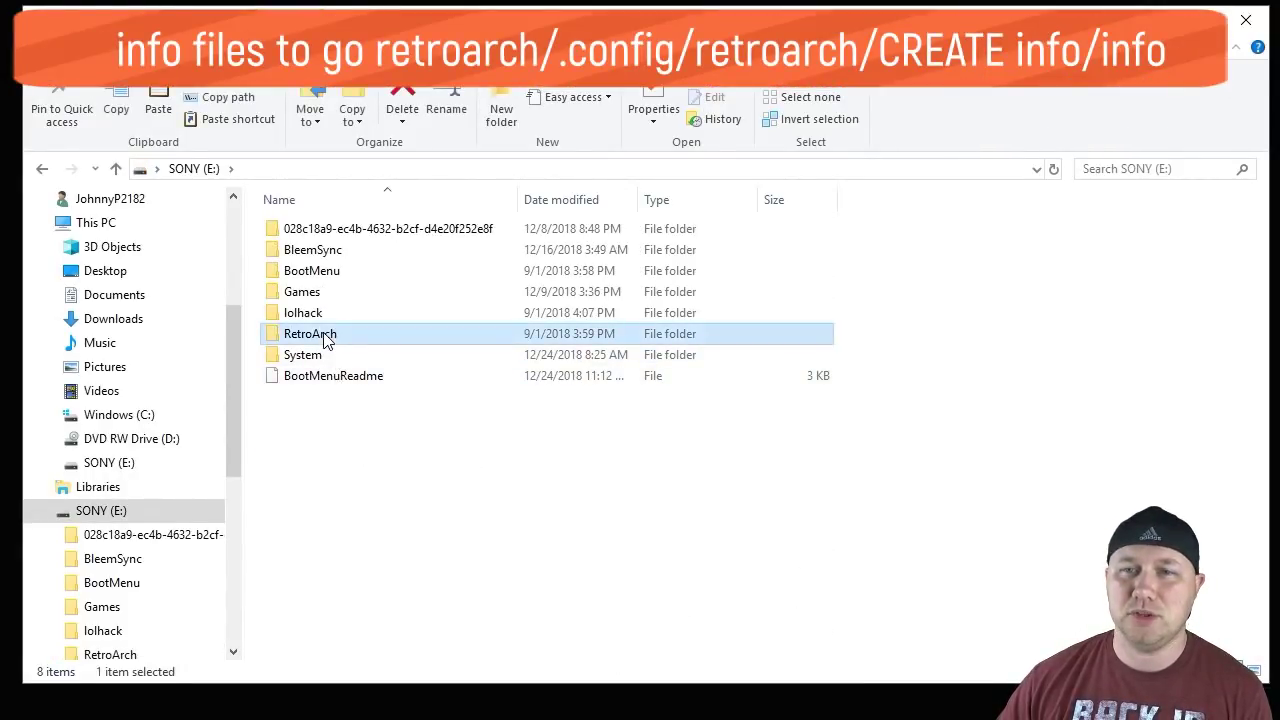
click(316, 232)
double_click(316, 232)
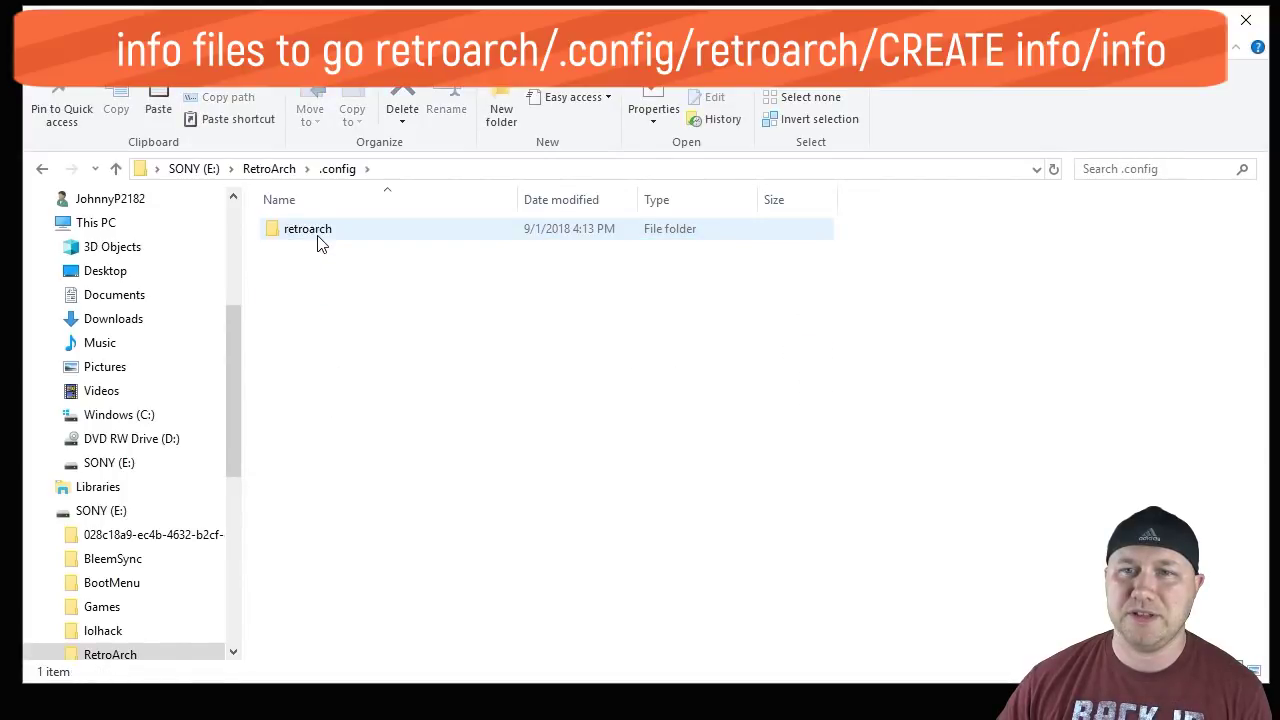
double_click(317, 236)
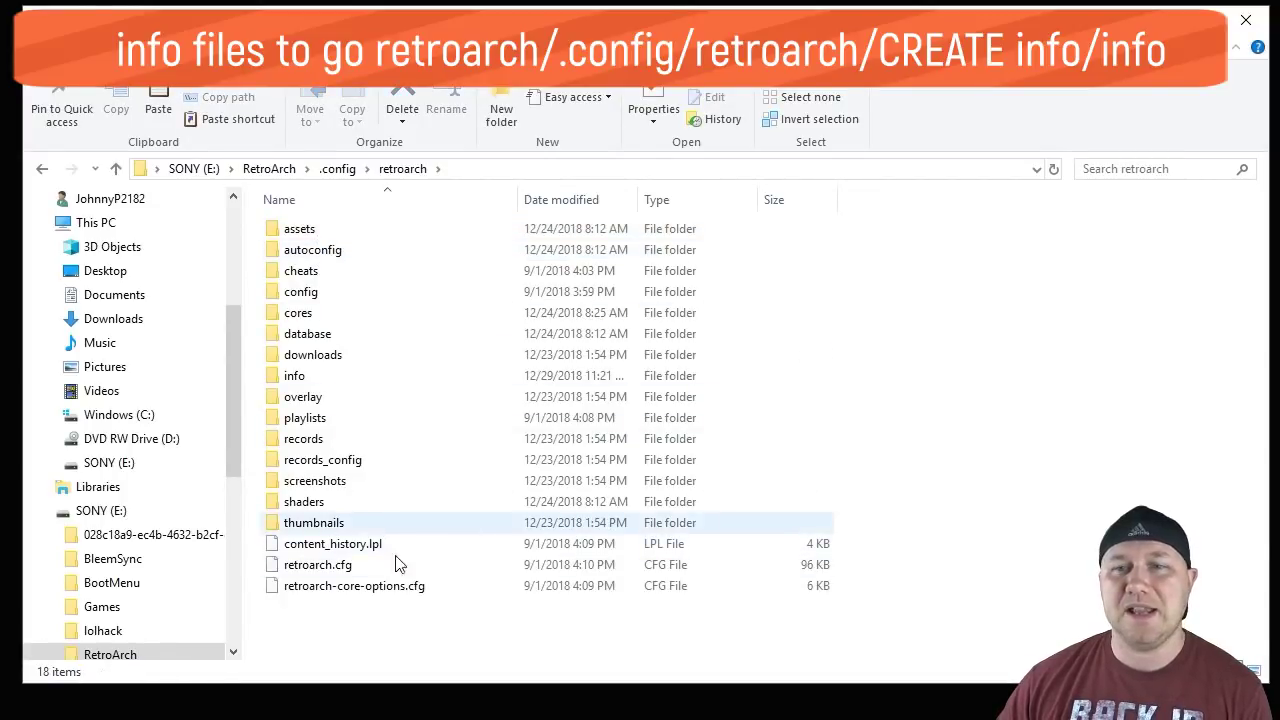
double_click(301, 379)
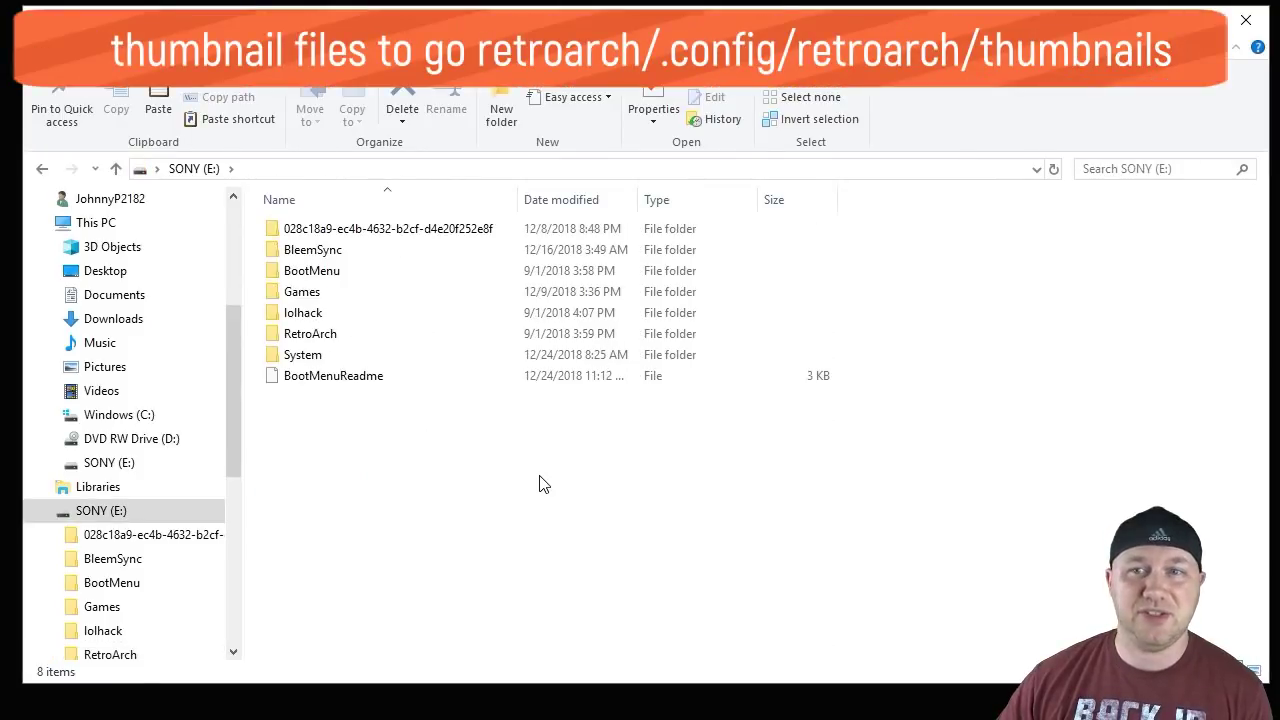
Open RetroArch/.config/retroarch/thumbnails on the SONY drive and view the Nintendo - Game Boy thumbnail folder's contents.
double_click(321, 334)
double_click(305, 229)
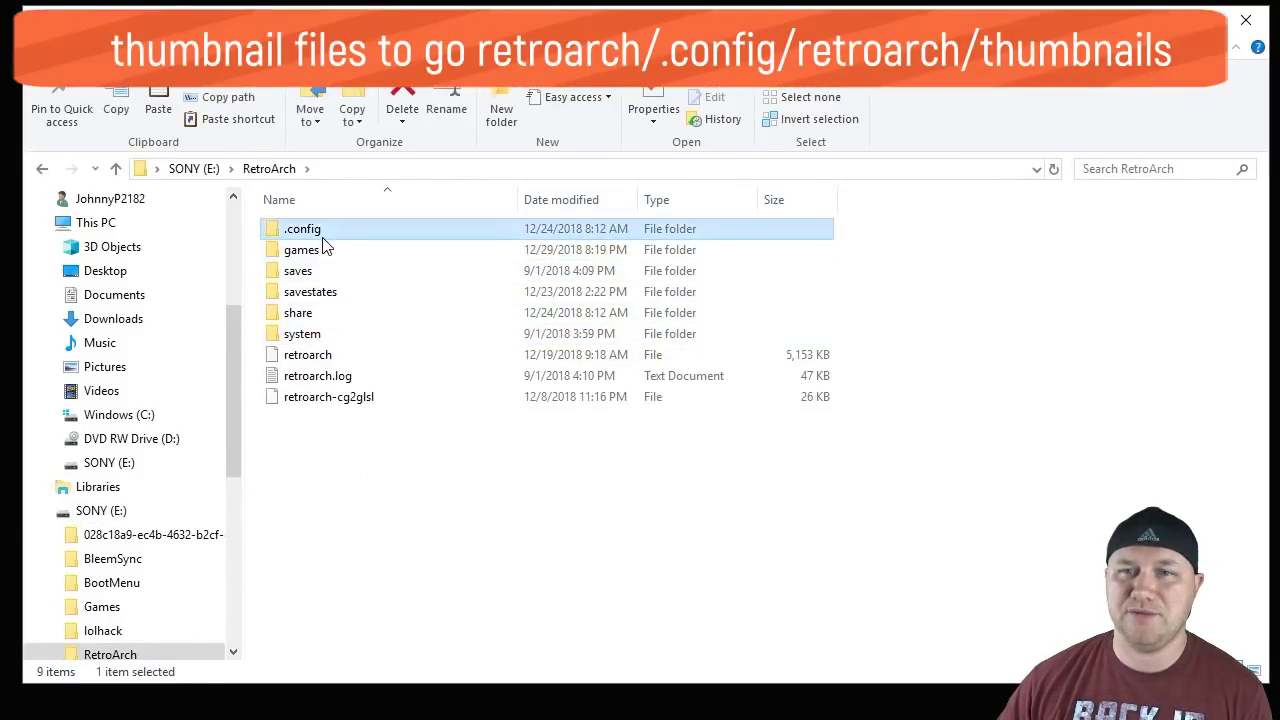
double_click(321, 238)
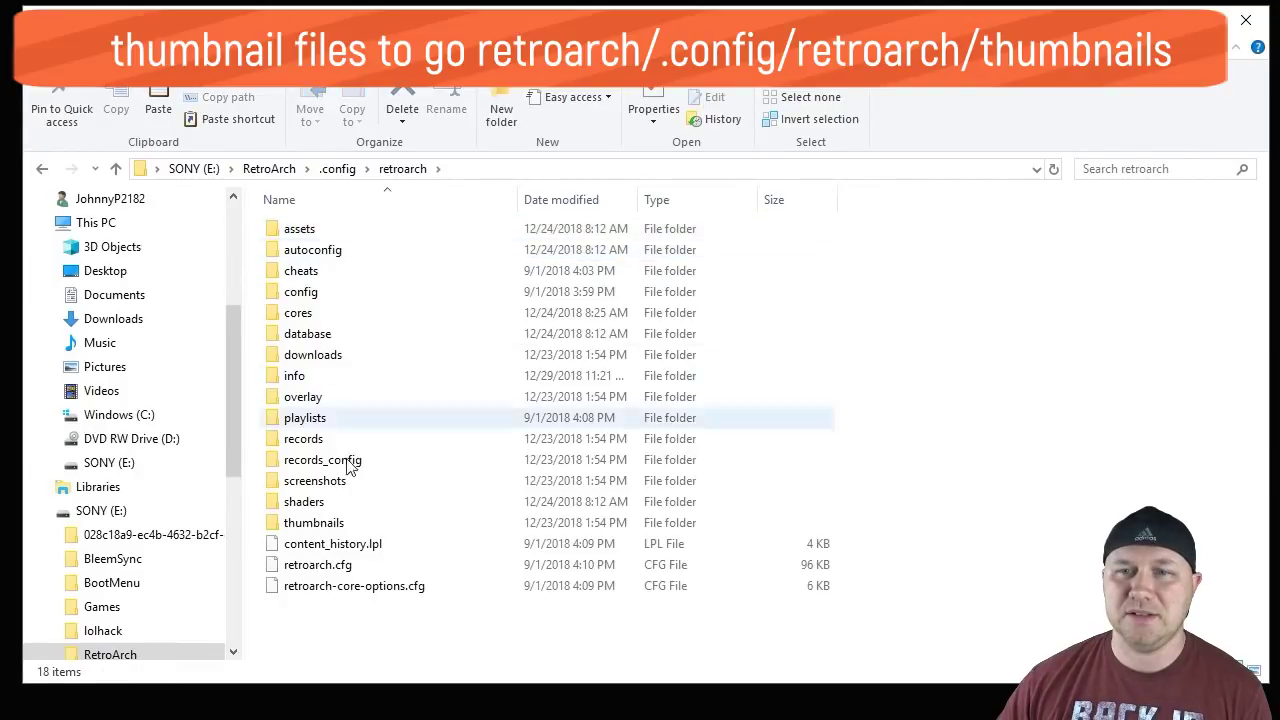
double_click(338, 525)
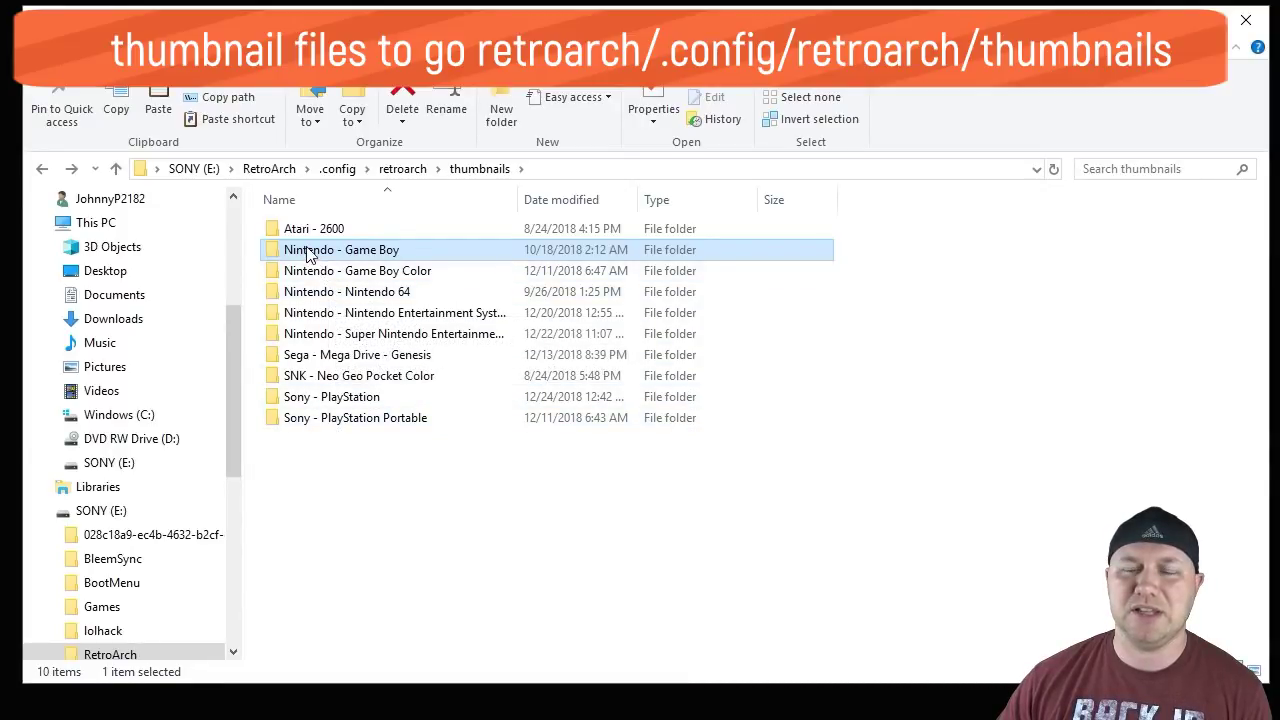
double_click(351, 256)
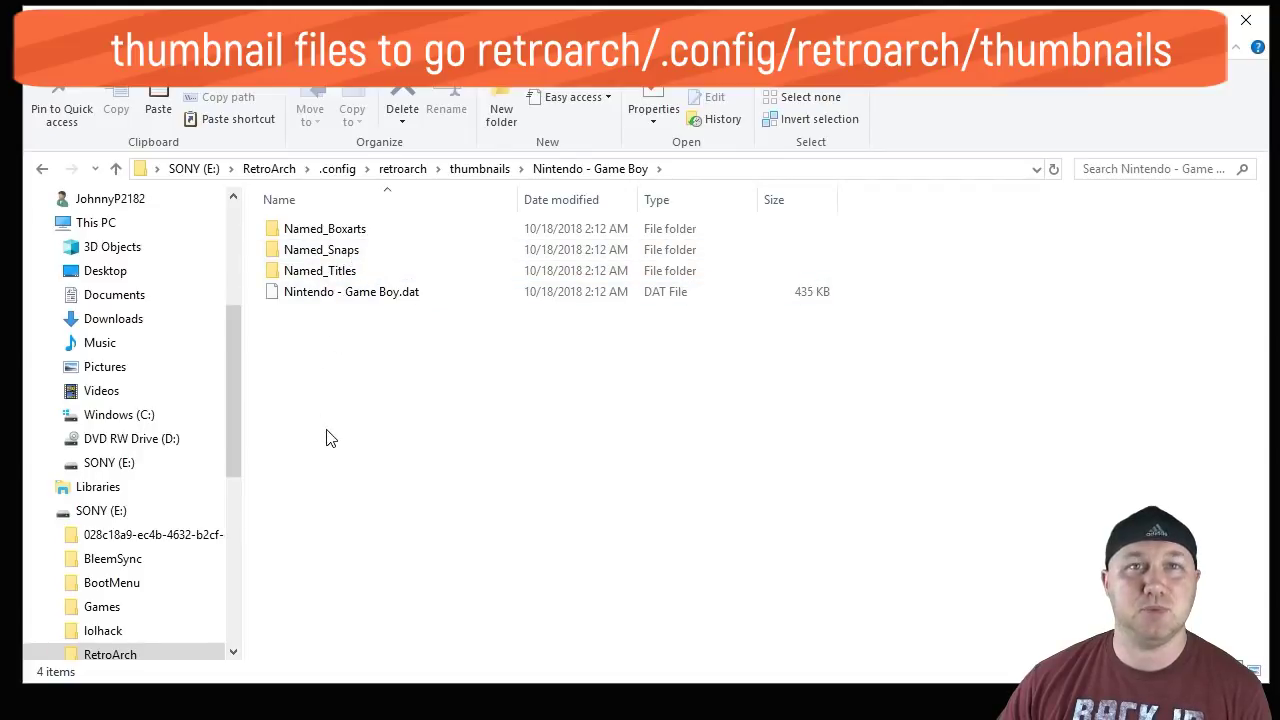
Return to the SONY drive root, open RetroArch/games and select the Sony - PlayStation folder.
key(alt+Up)
key(alt+Up)
key(alt+Up)
key(alt+Up)
key(alt+Up)
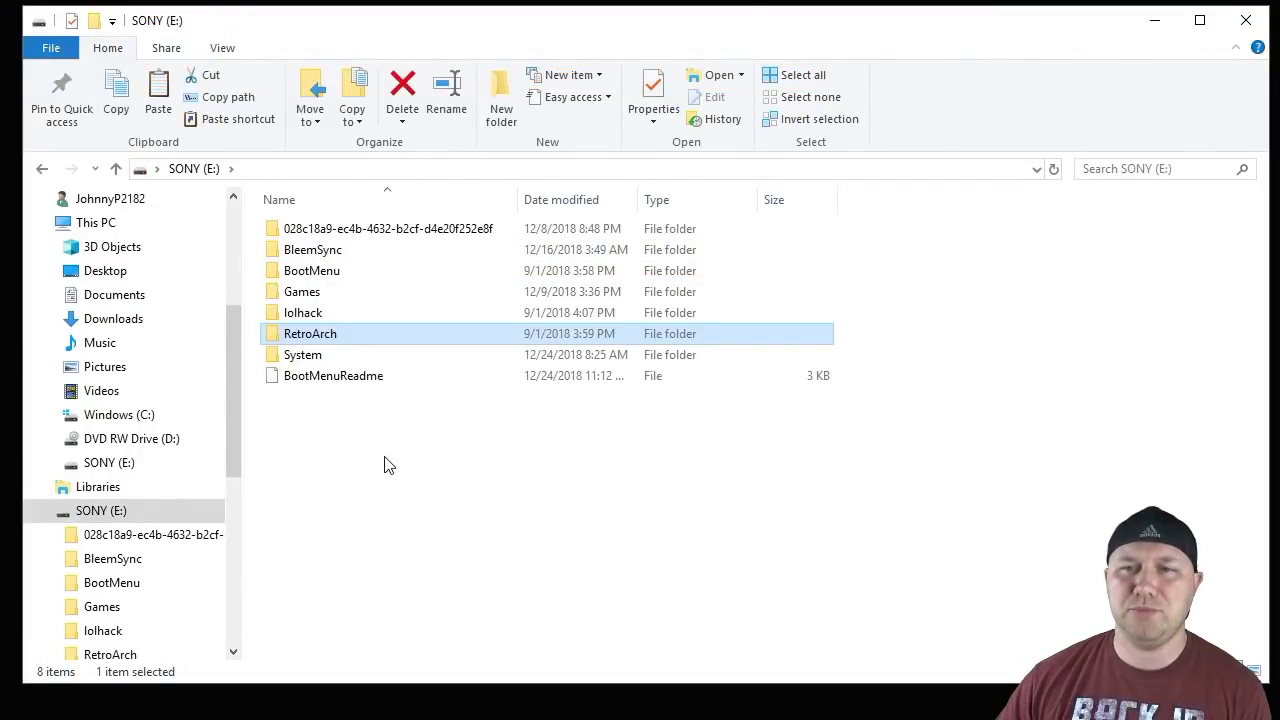
double_click(316, 336)
double_click(316, 252)
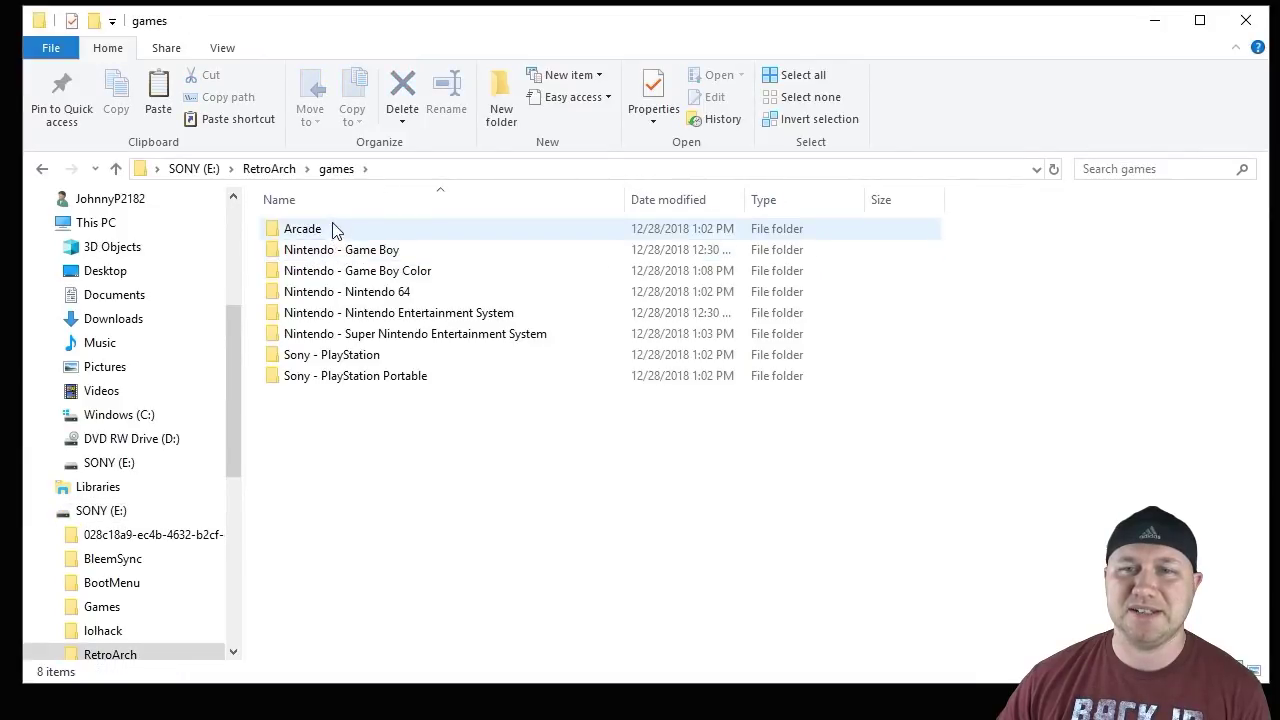
click(388, 357)
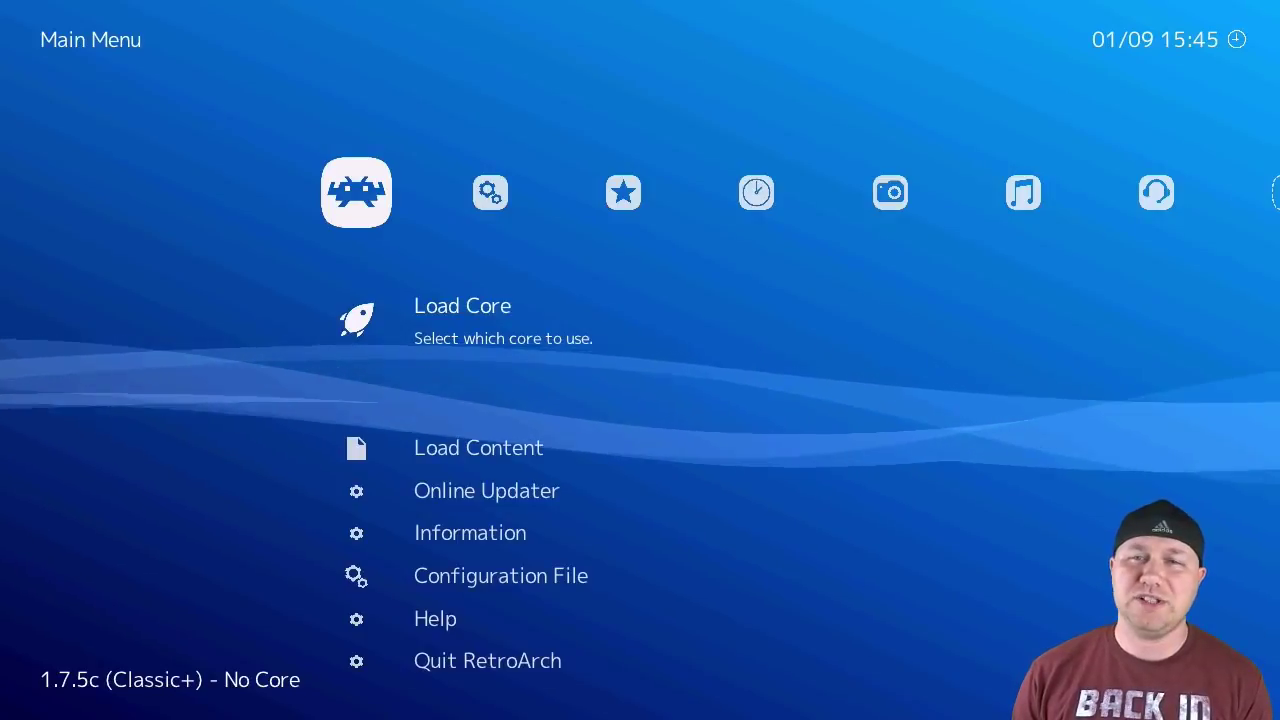
Switch to RetroArch and open Scan Directory under Import content.
key(Right)
key(Right)
key(Right)
key(Right)
key(Right)
key(Right)
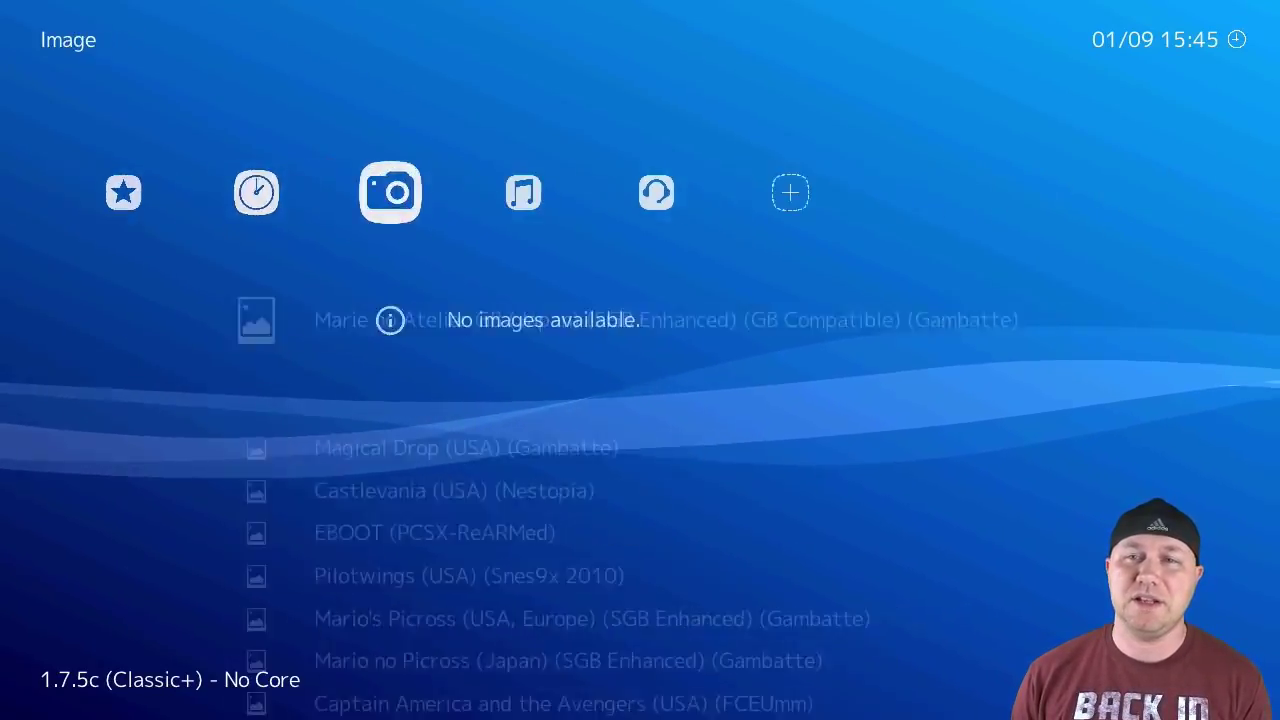
key(Right)
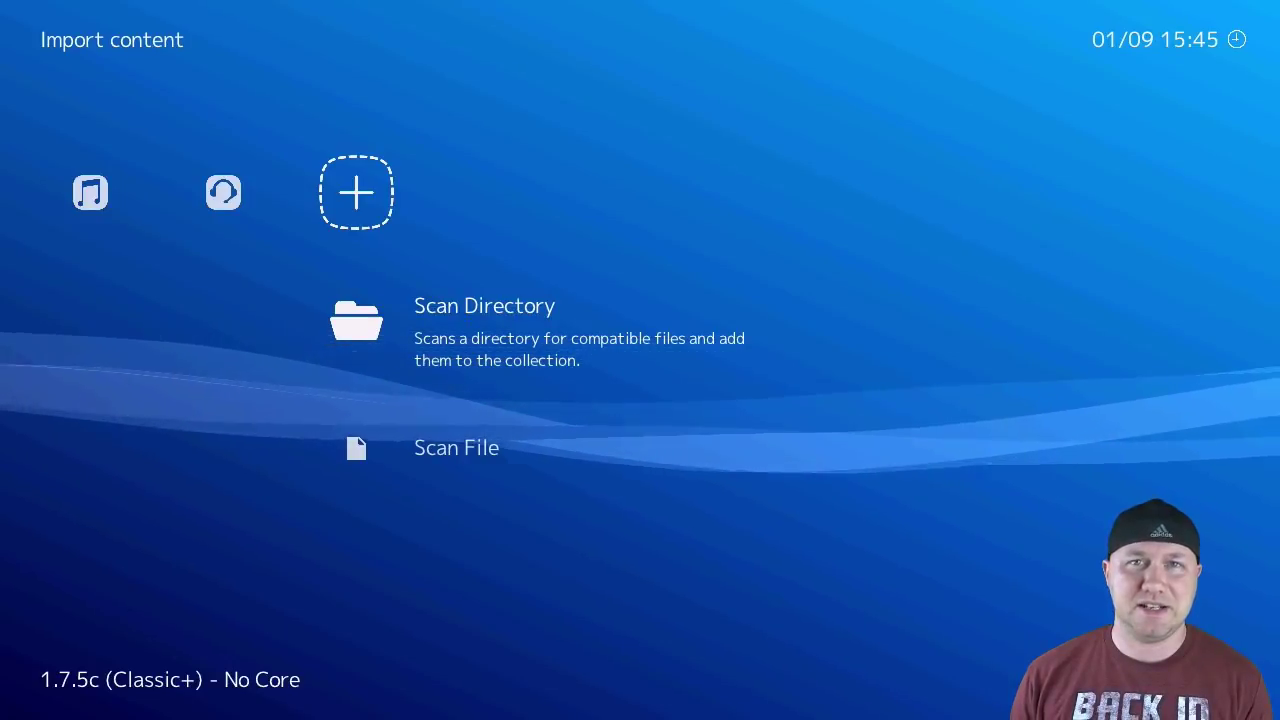
key(Down)
key(Return)
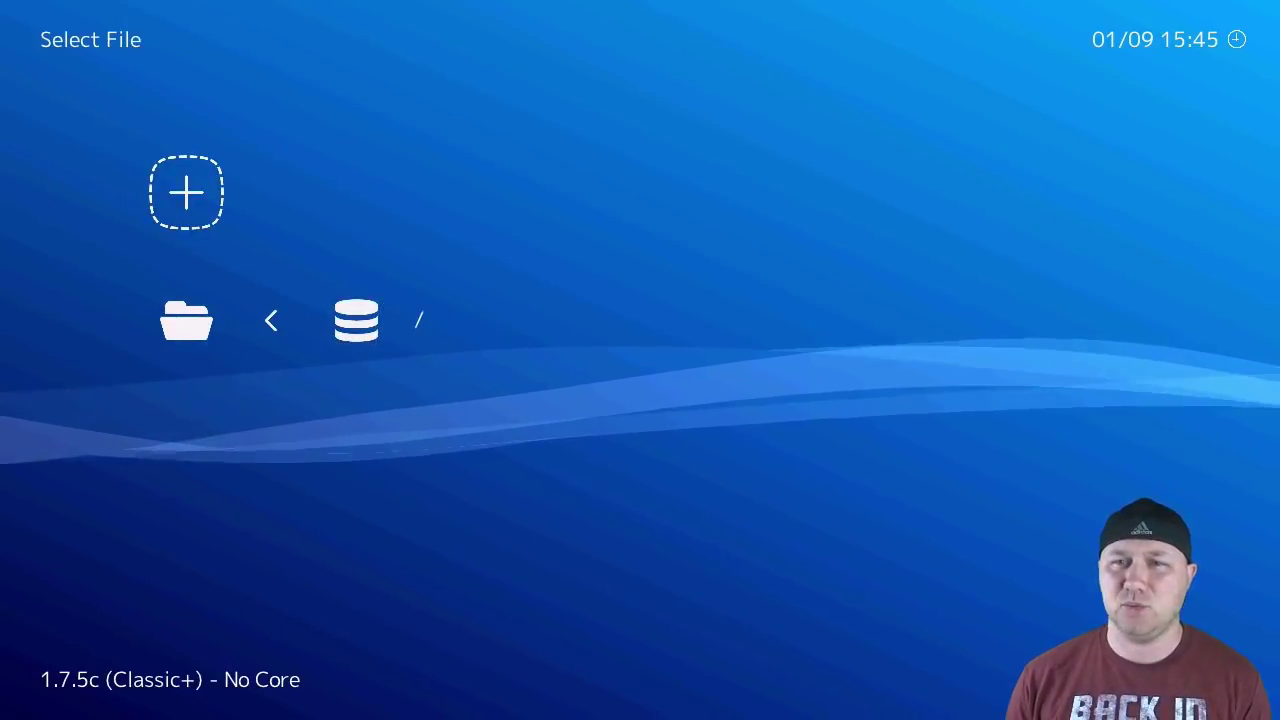
Browse the root file system and open the media folder.
key(Return)
key(Down)
key(Down)
key(Down)
key(Down)
key(Down)
key(Down)
key(Down)
key(Down)
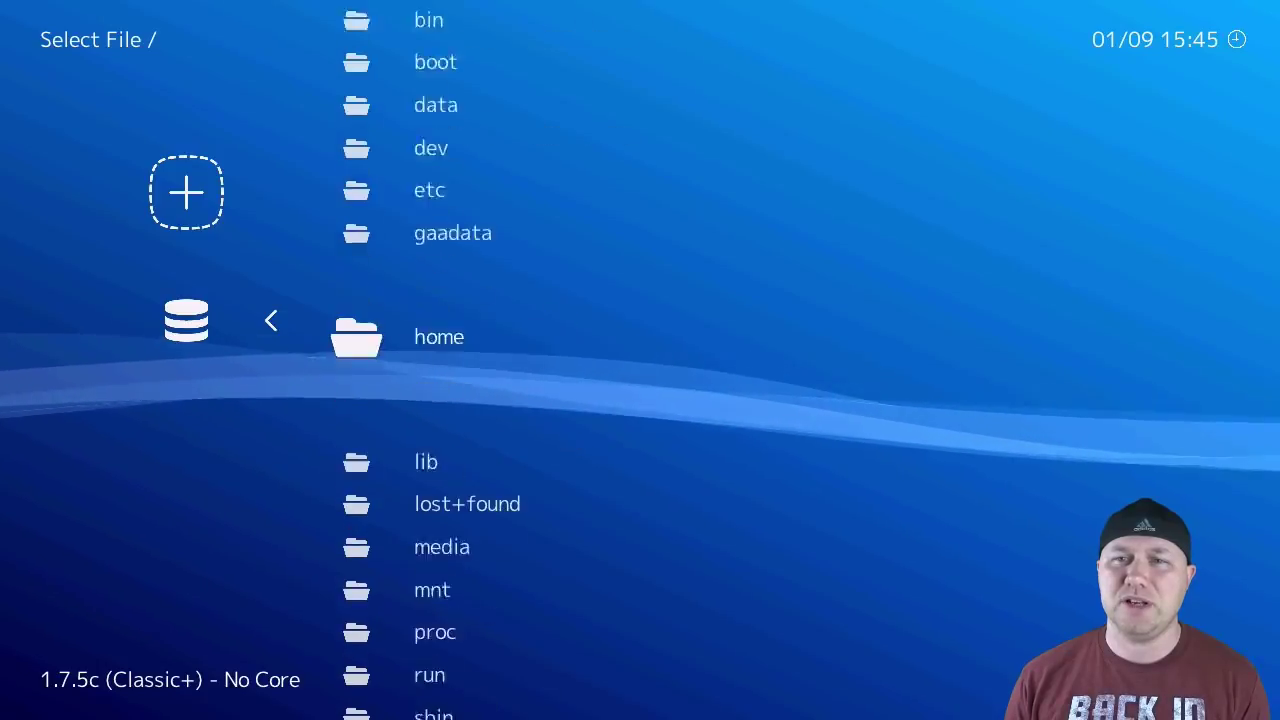
key(Down)
key(Down)
key(Down)
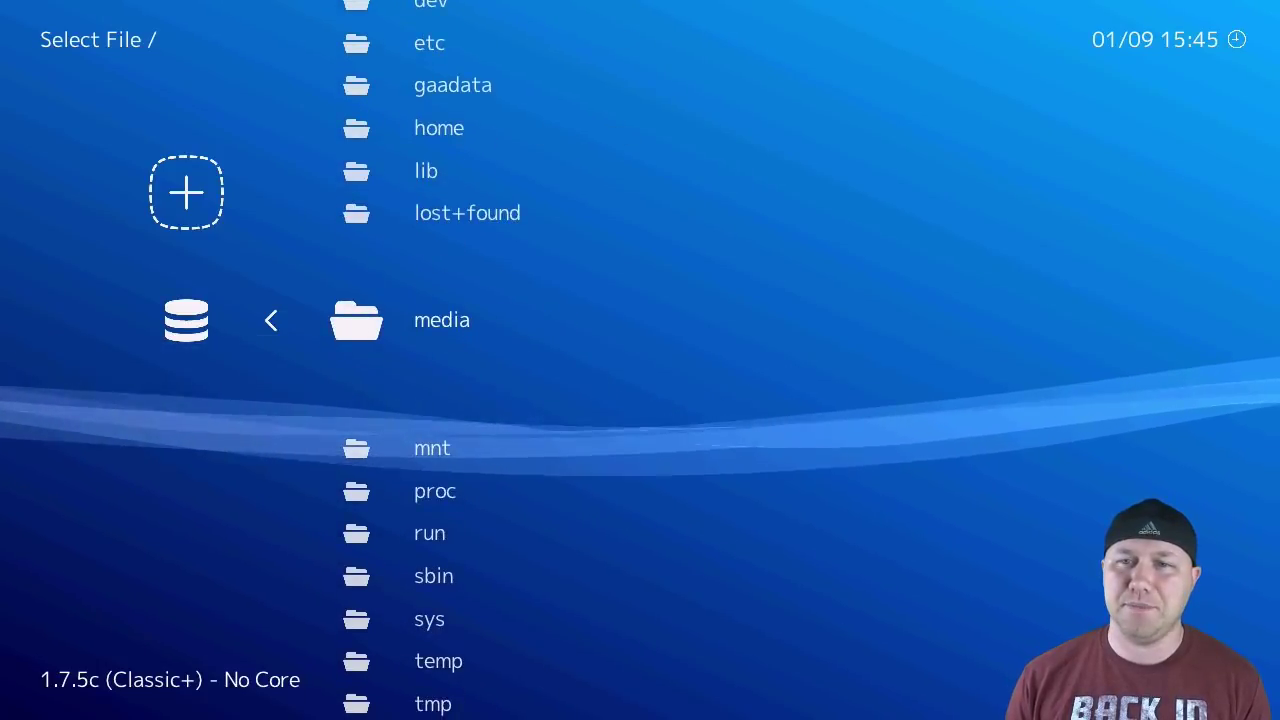
key(Return)
Open the RetroArch folder within media and enter its games subfolder.
key(Down)
key(Down)
key(Down)
key(Down)
key(Down)
key(Down)
key(Down)
key(Down)
key(Down)
key(Down)
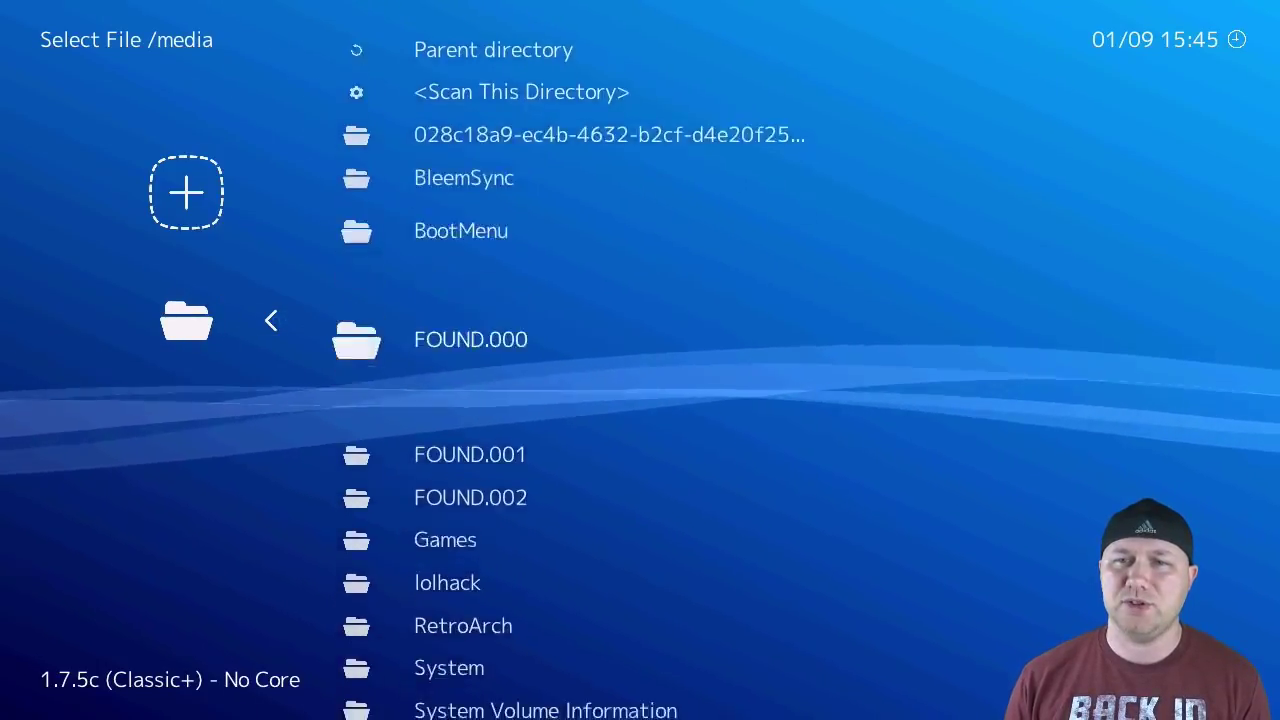
key(Return)
key(Down)
key(Down)
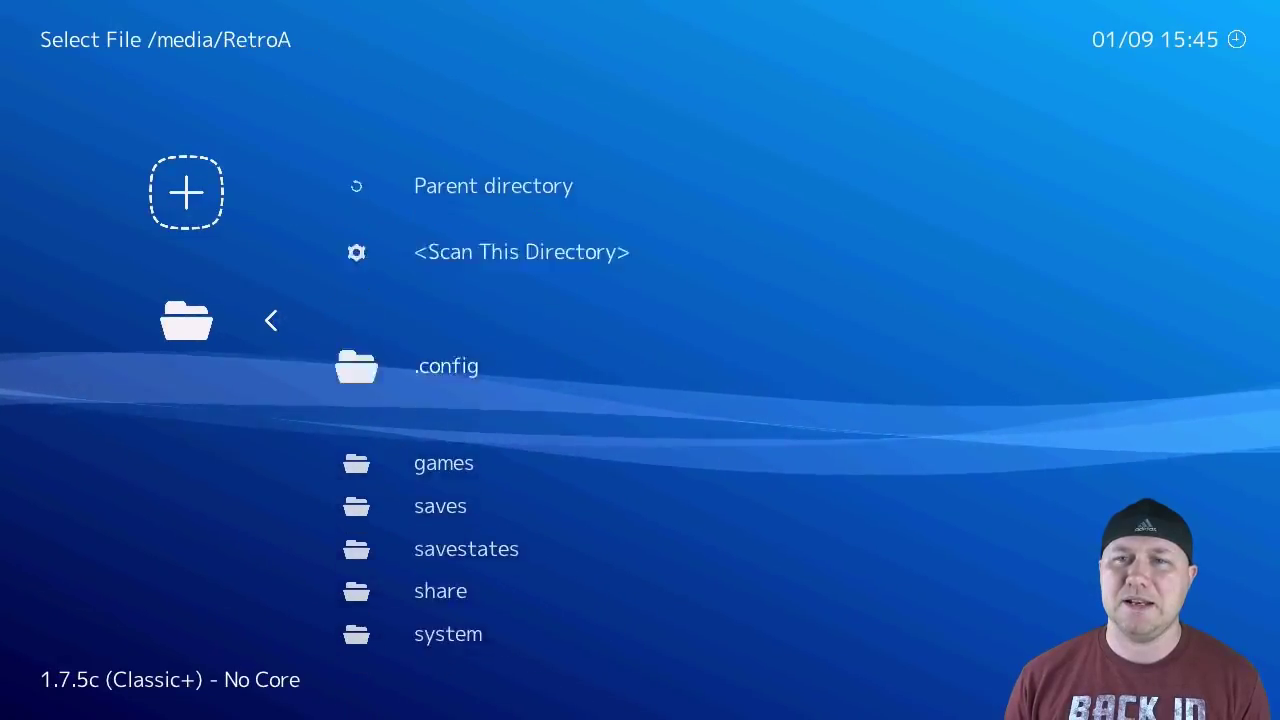
key(Down)
key(Return)
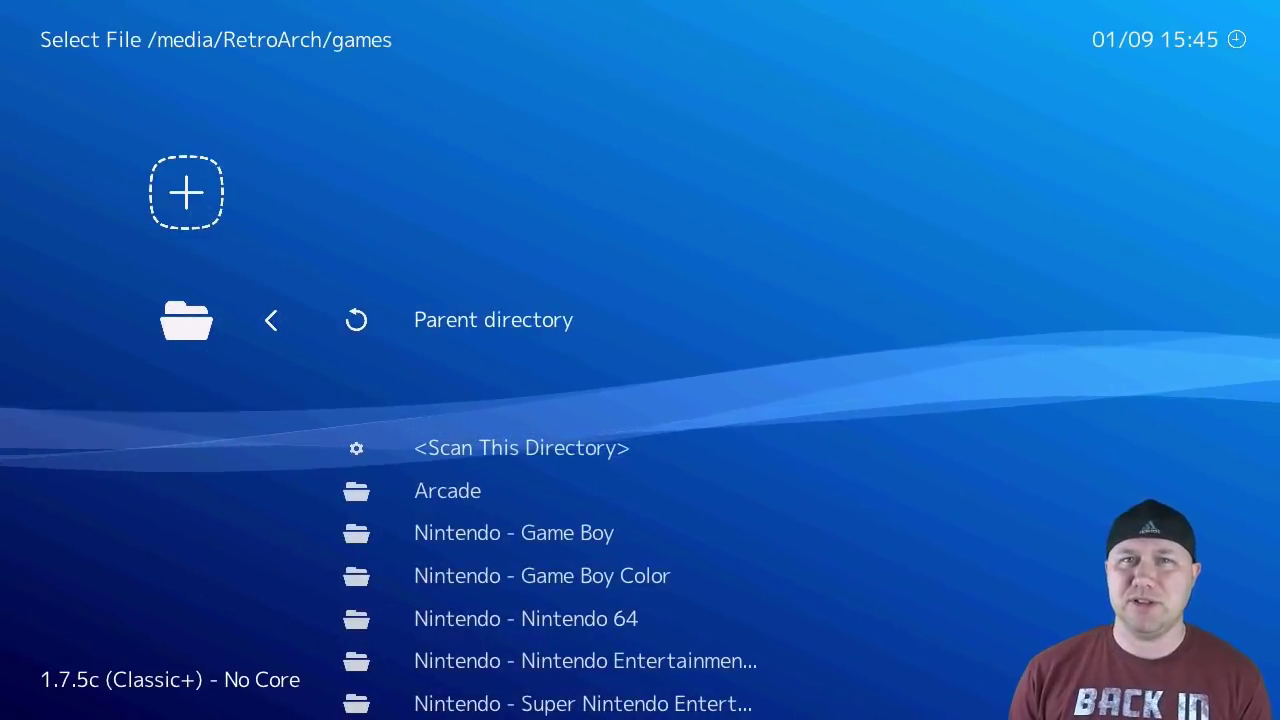
Look through the system folders in /media/RetroArch/games and return the selection to <Scan This Directory>.
key(Down)
key(Down)
key(Down)
key(Down)
key(Down)
key(Down)
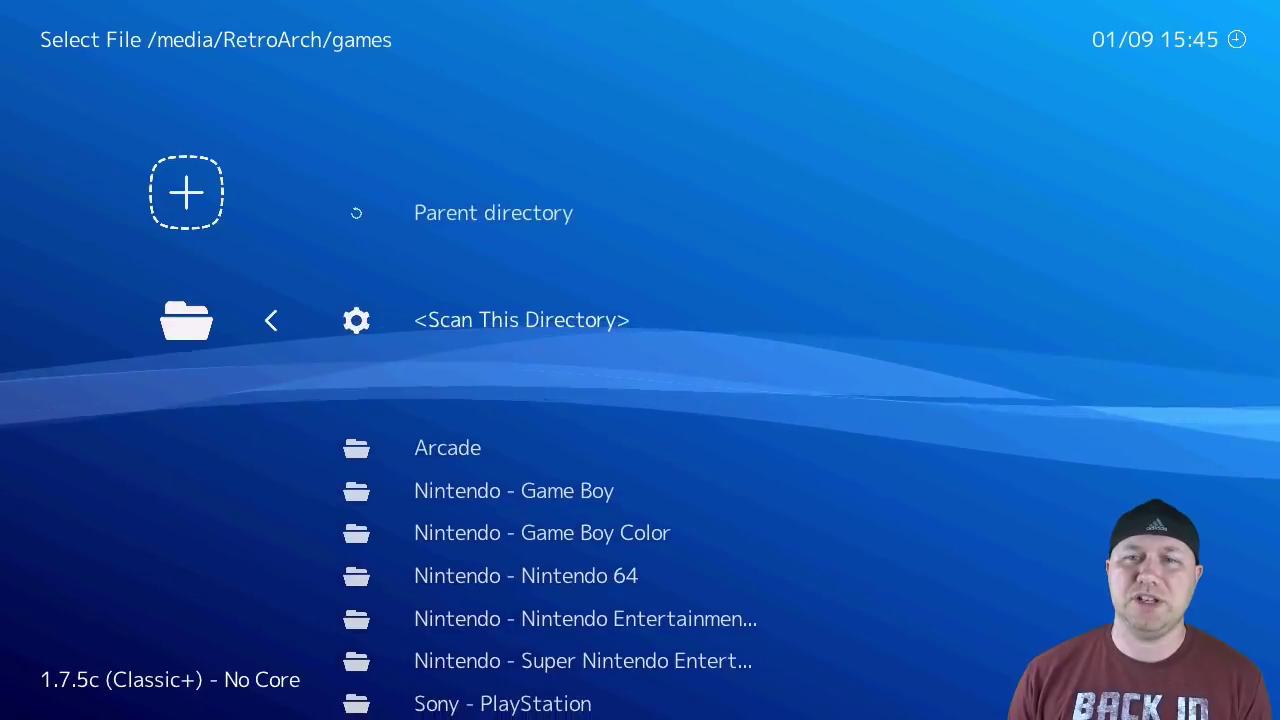
key(Down)
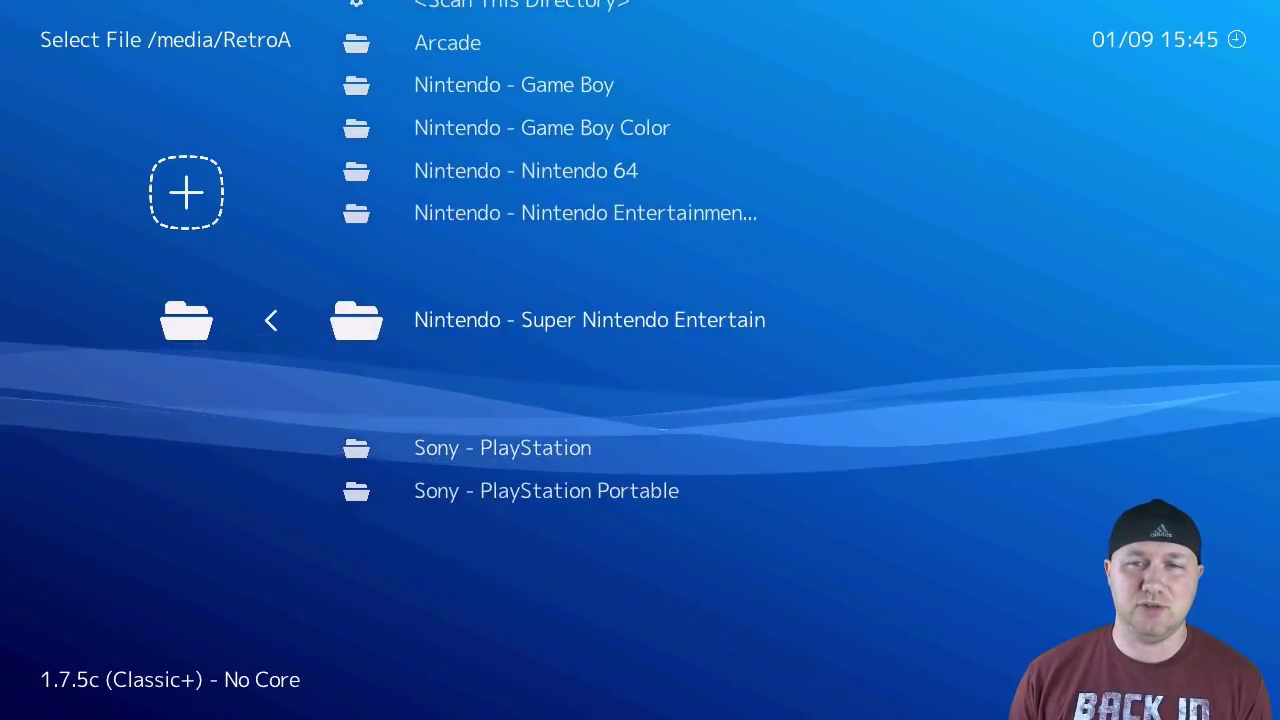
key(Up)
key(Up)
key(Up)
key(Up)
key(Up)
key(Up)
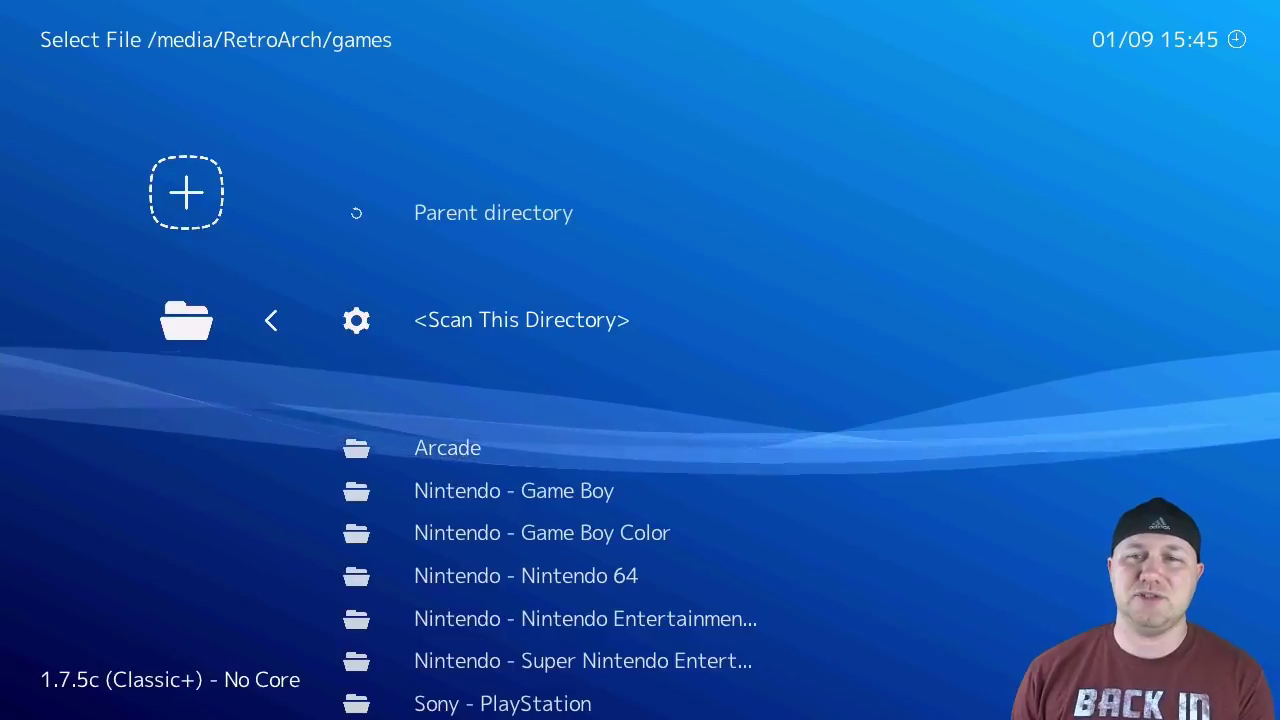
key(Down)
key(Down)
key(Down)
key(Down)
key(Down)
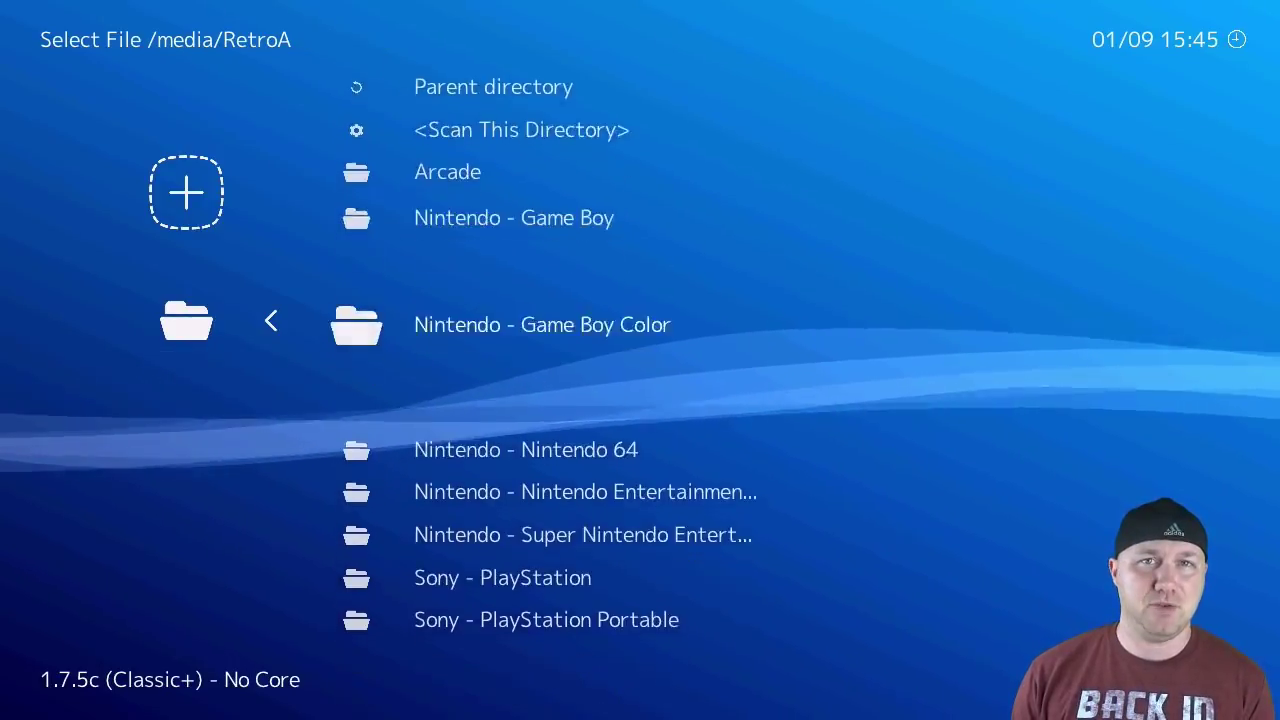
key(Up)
key(Up)
key(Up)
key(Up)
key(Up)
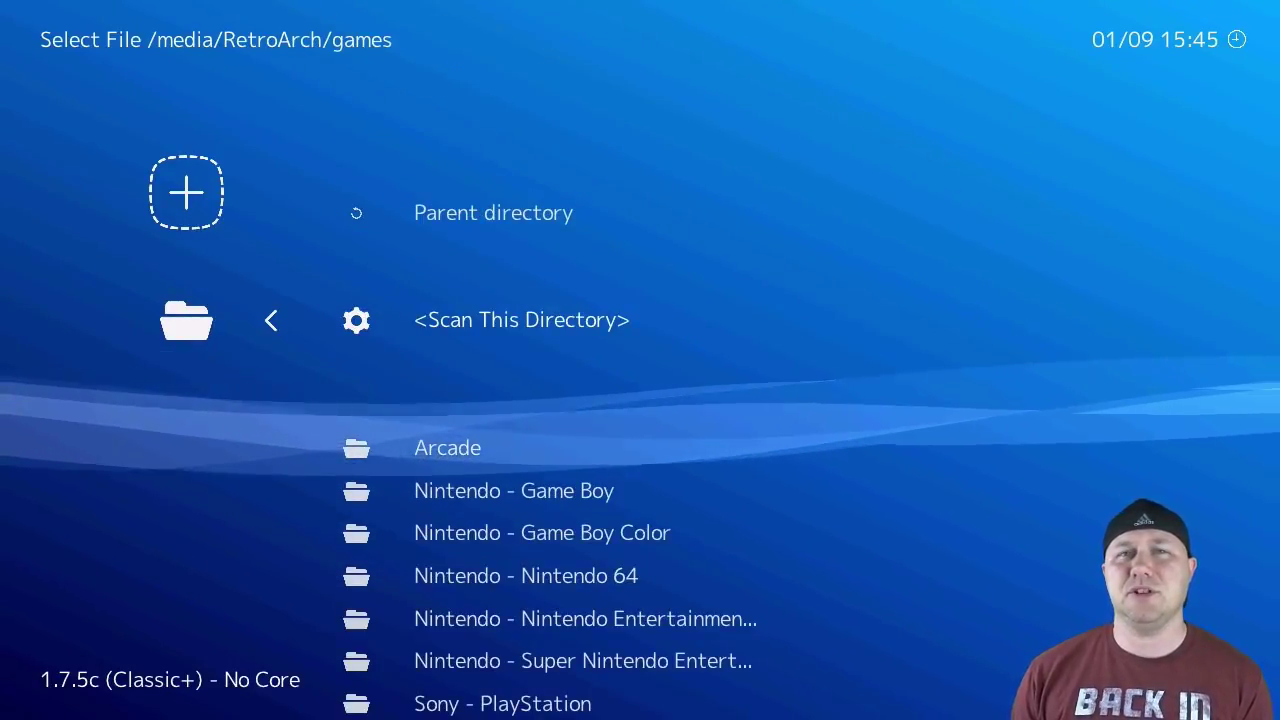
Scan the /media/RetroArch/games directory for content and back out of the file browser to the main menu.
key(Return)
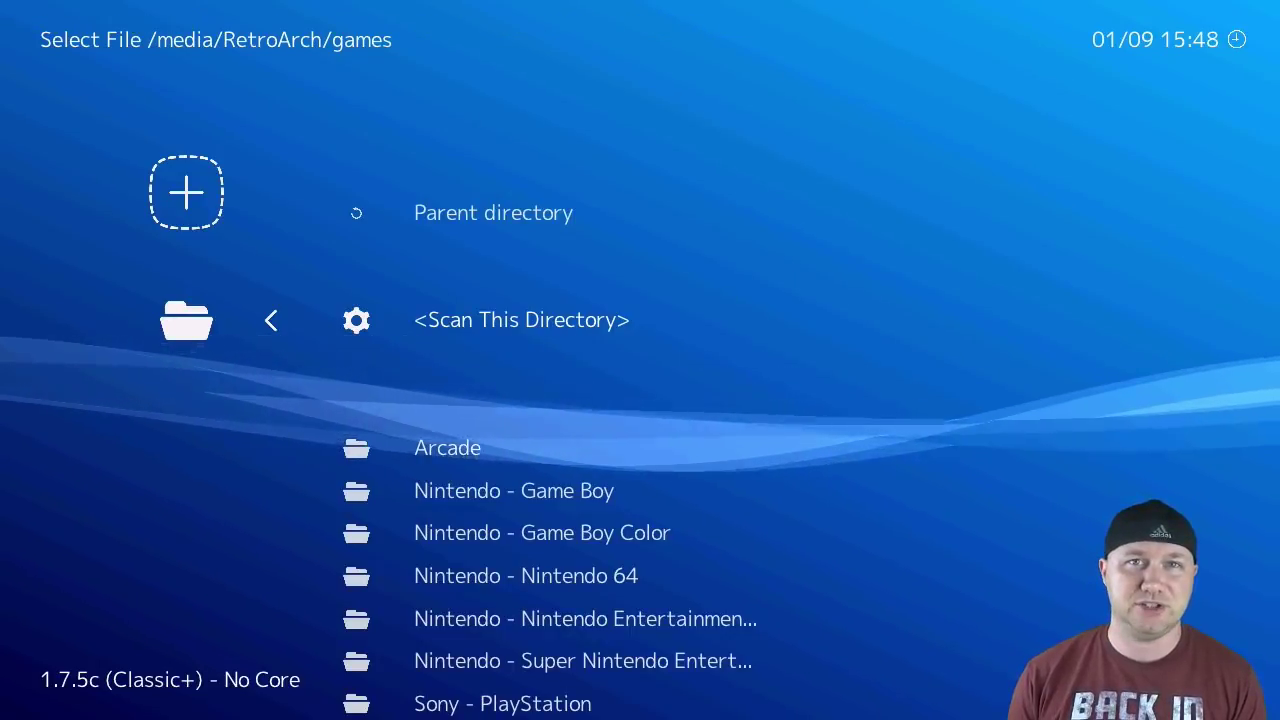
key(BackSpace)
key(BackSpace)
key(BackSpace)
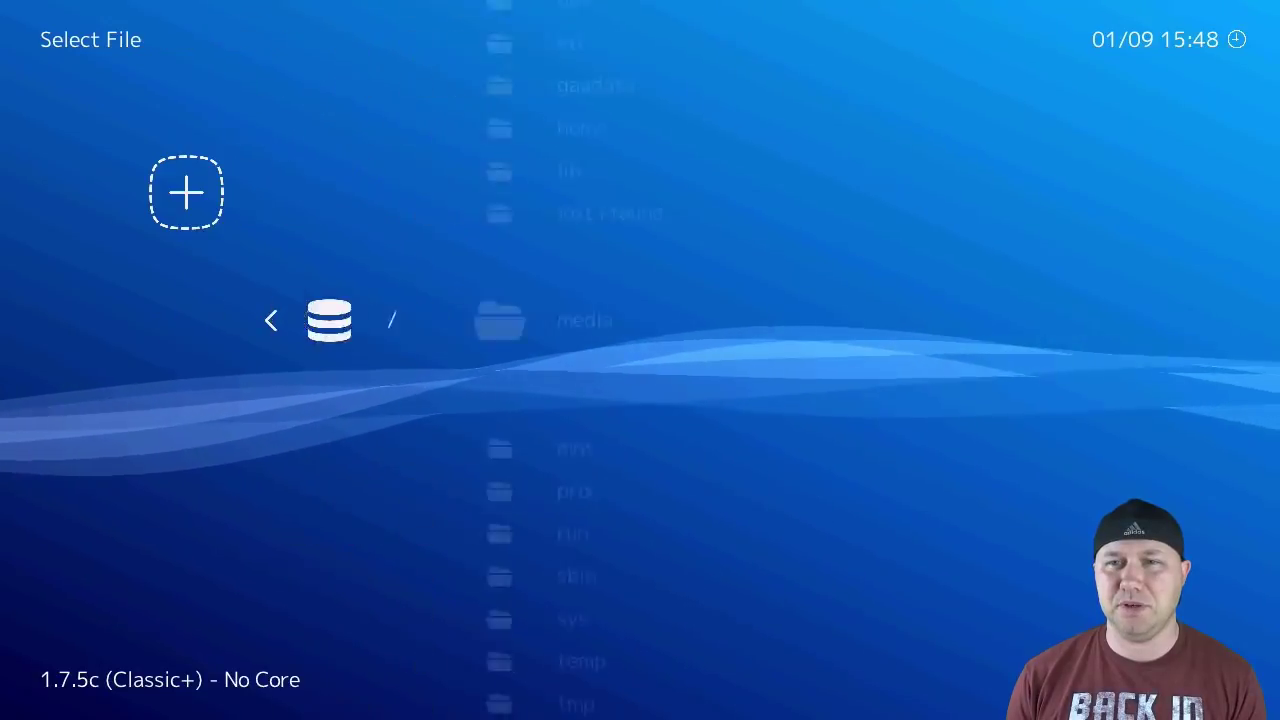
Look through the newly created system playlists, from MAME 2003-Plus to the Nintendo and Sony consoles.
key(Right)
key(Right)
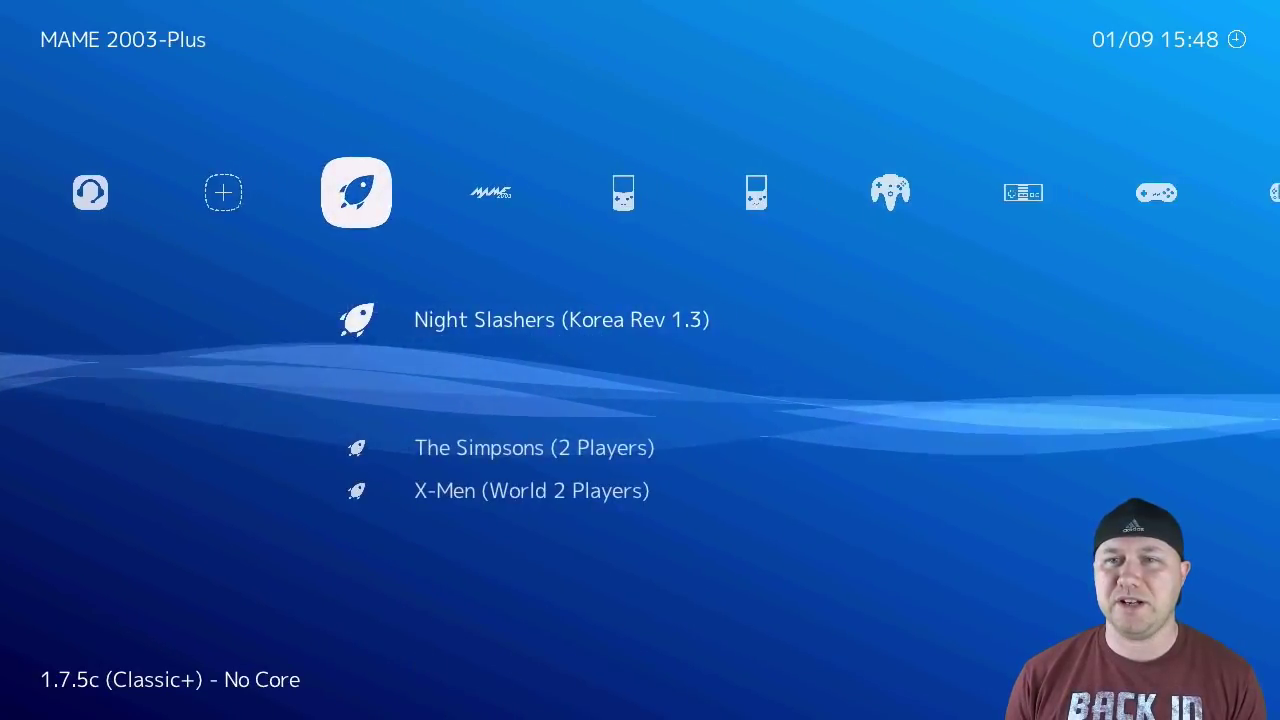
key(Right)
key(Right)
key(Right)
key(Right)
key(Right)
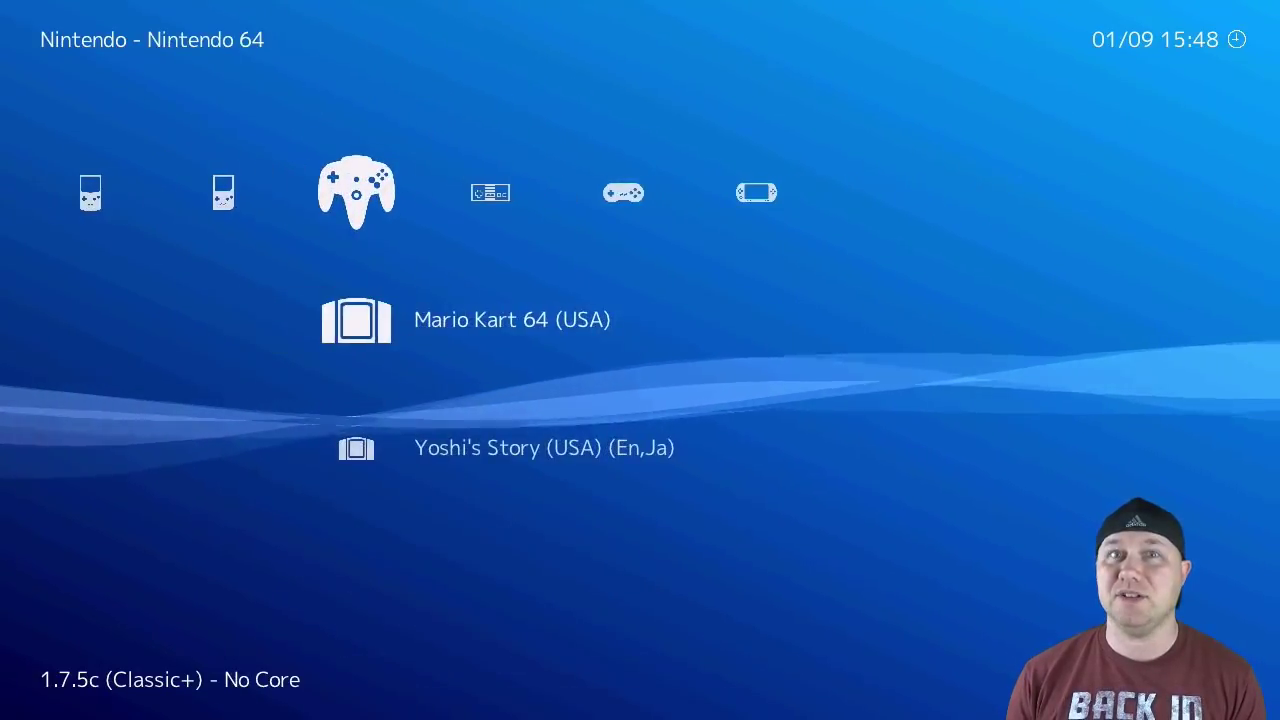
key(Right)
key(Left)
key(Left)
key(Left)
key(Left)
key(Left)
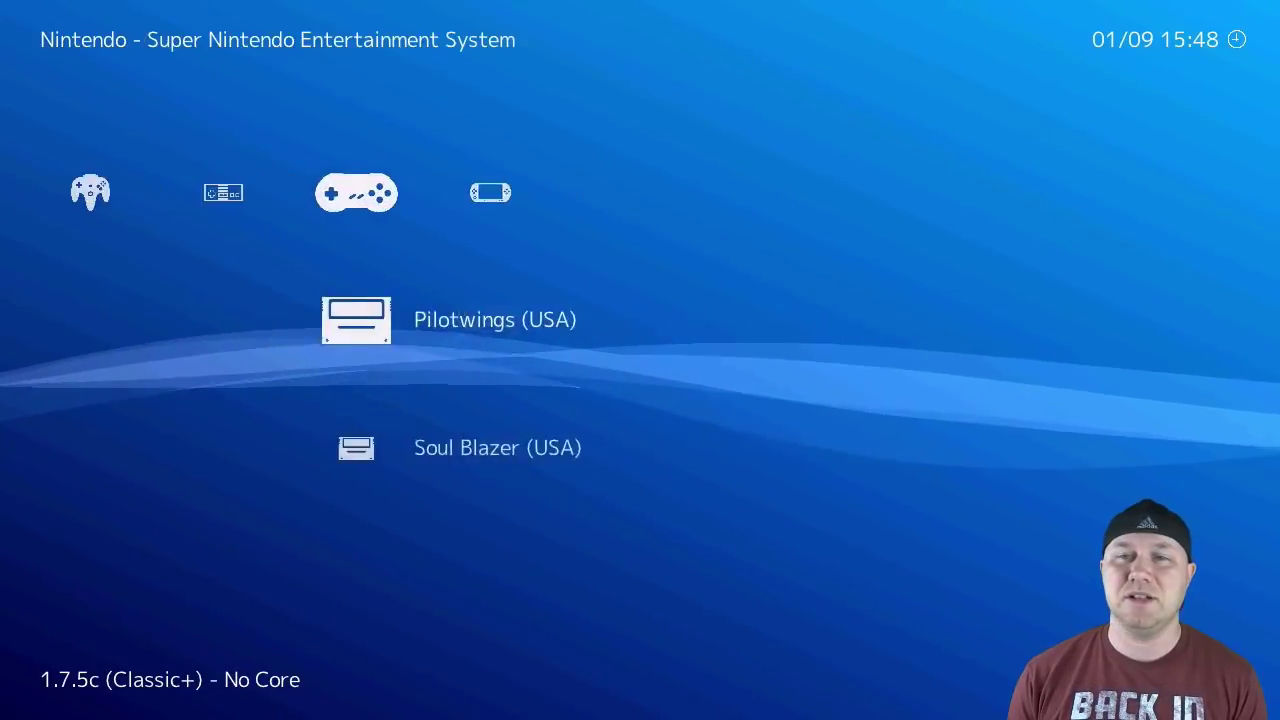
Return to Settings and open the Playlists settings.
key(Left)
key(Left)
key(Left)
key(Left)
key(Left)
key(Left)
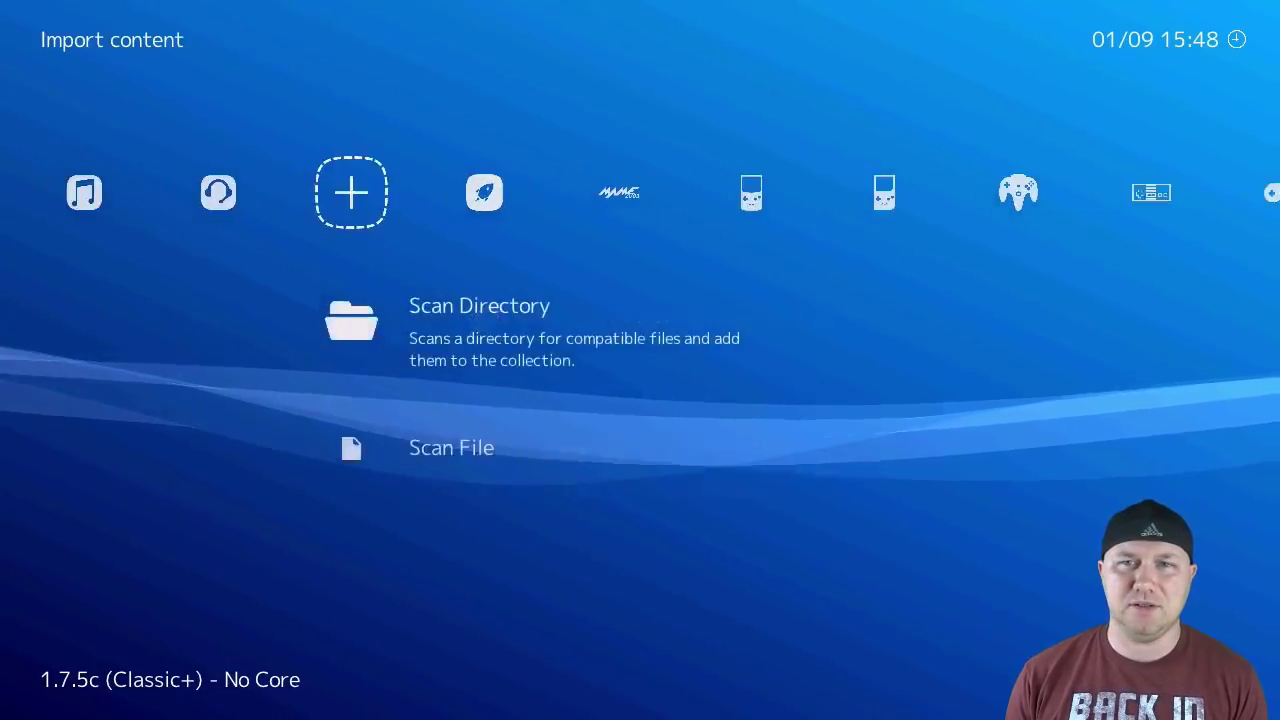
key(Left)
key(Left)
key(Left)
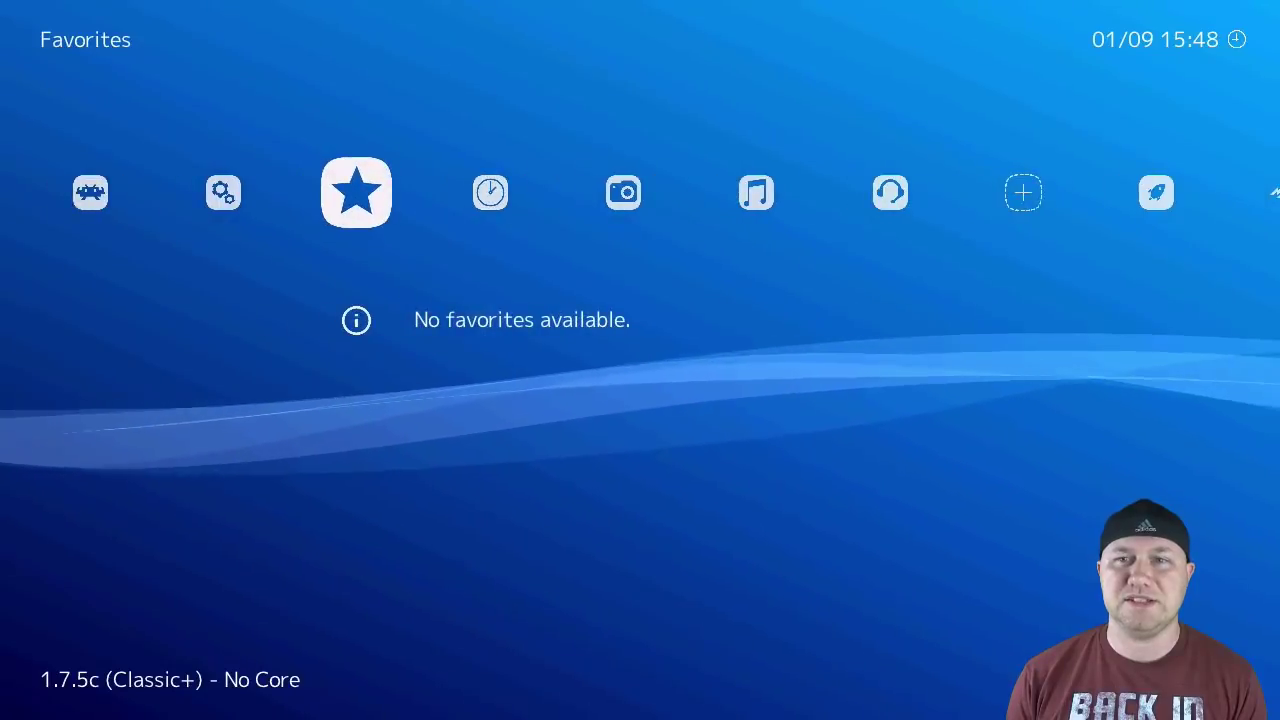
key(Up)
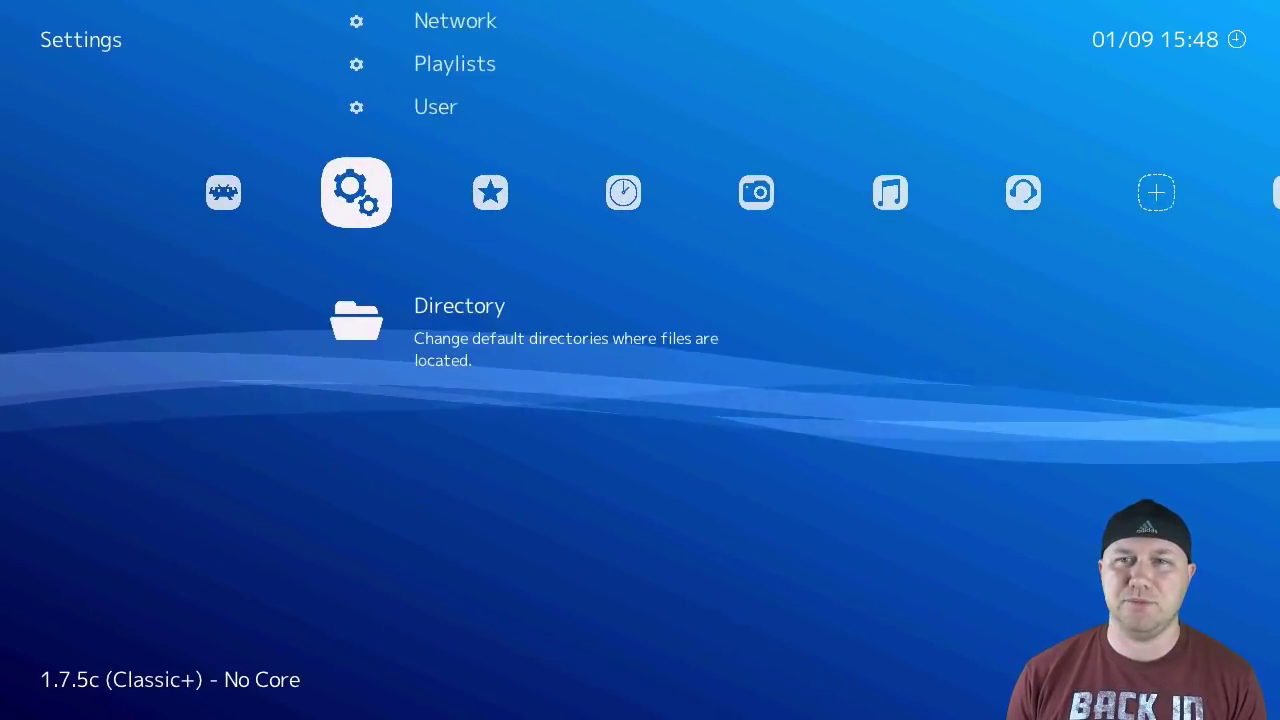
key(Up)
key(Up)
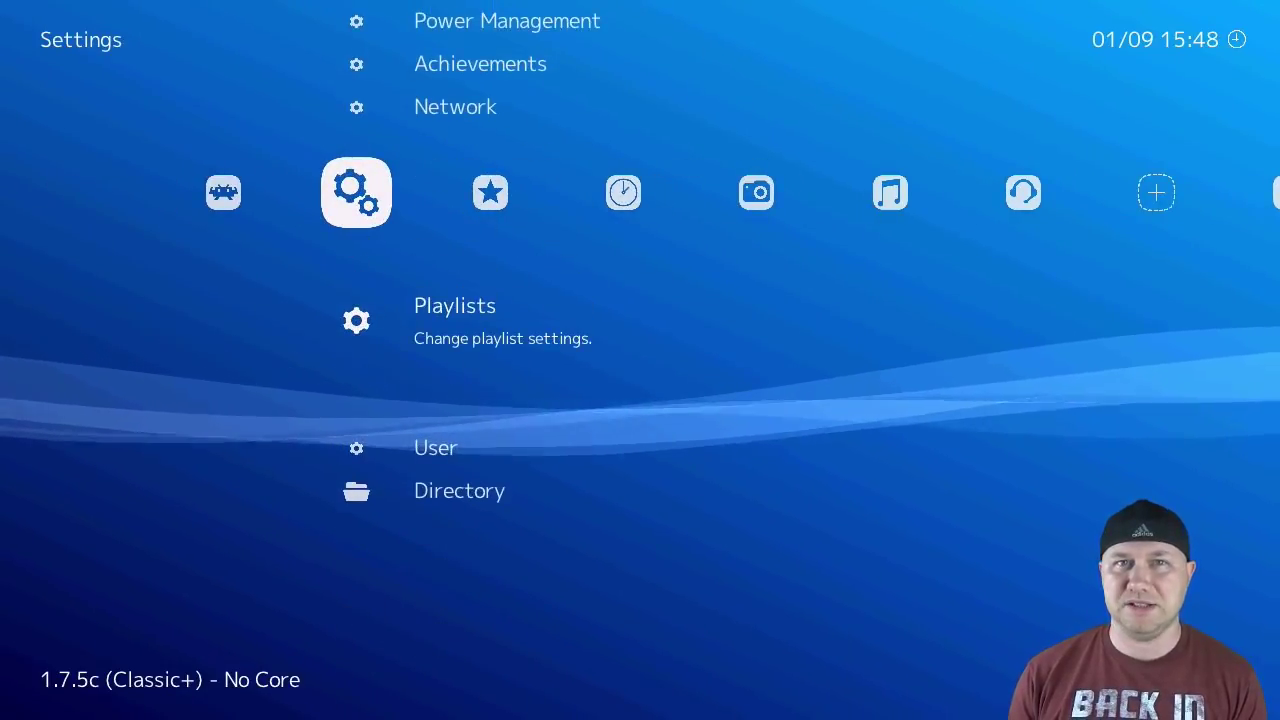
key(Return)
key(Up)
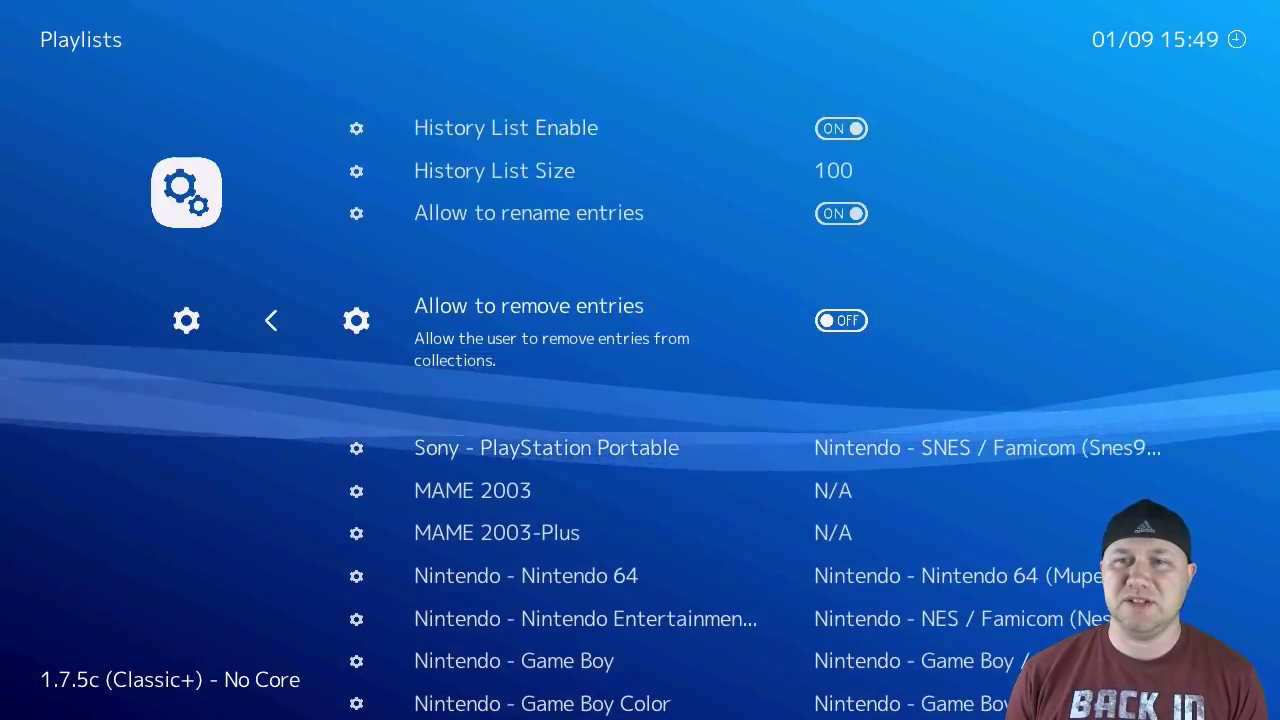
Set the core for the Sony - PlayStation Portable playlist to Sony - PlayStation Portable (PPSSPP).
key(Down)
key(Down)
key(Down)
key(Down)
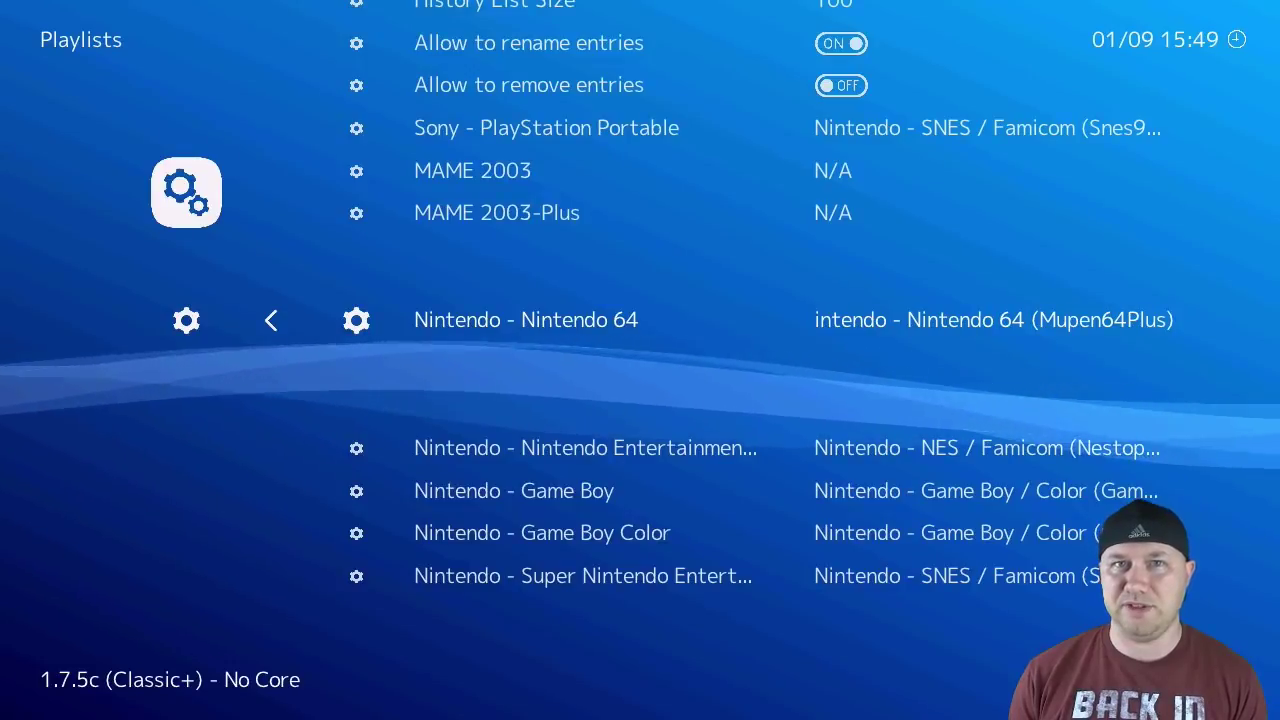
key(Up)
key(Up)
key(Up)
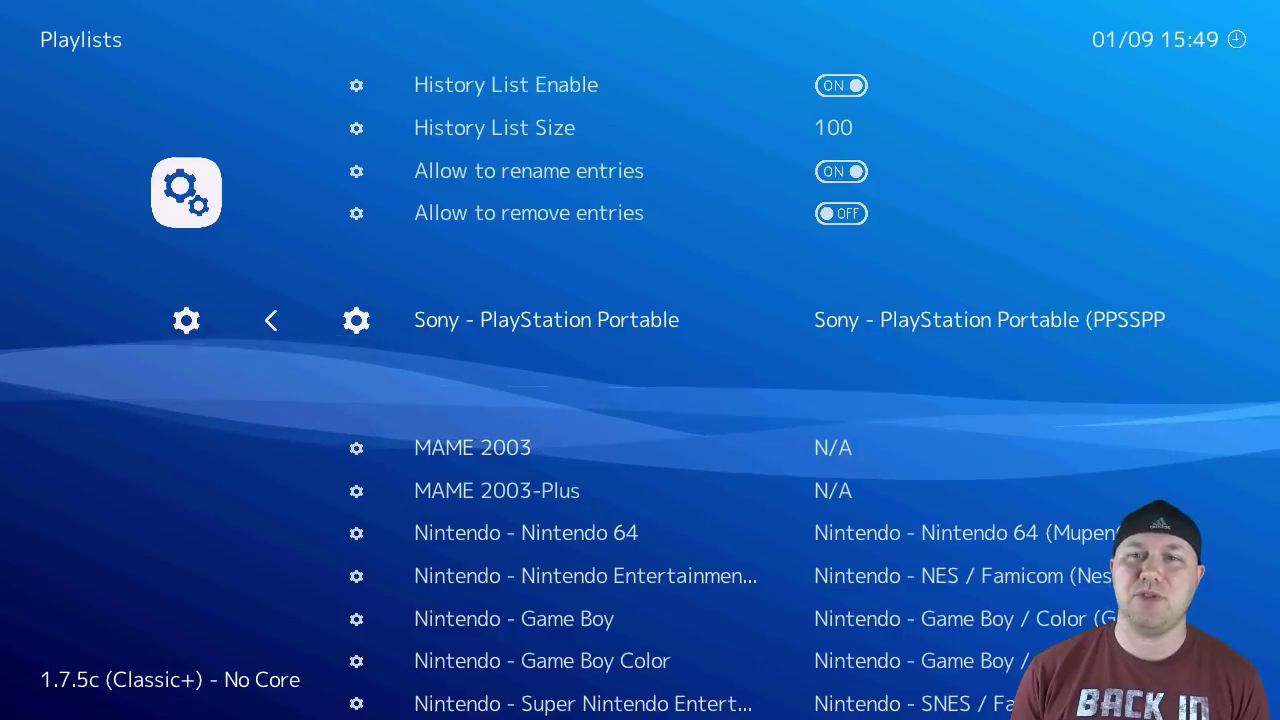
Assign the Arcade (MAME 2003) core to both the MAME 2003 and MAME 2003-Plus playlists.
key(Down)
key(Down)
key(Down)
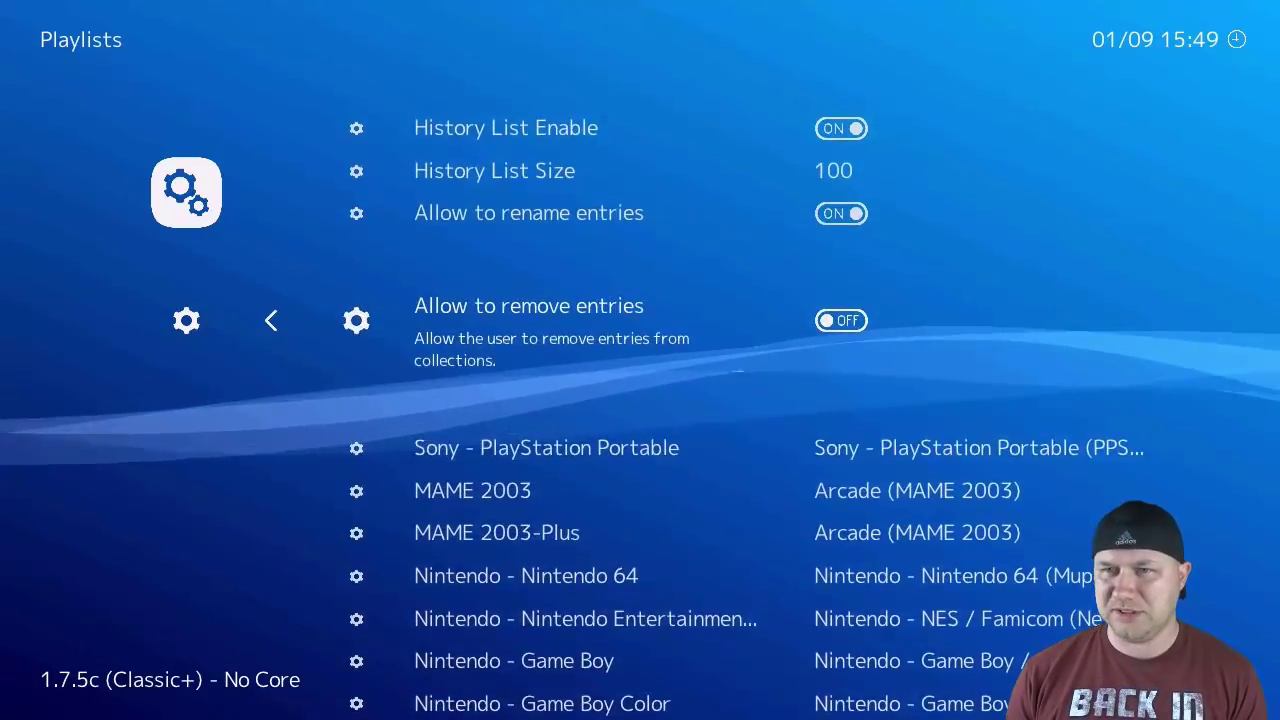
Check the core assignments of the remaining playlists, from Nintendo 64 down to Super Nintendo Entertainment System.
key(Down)
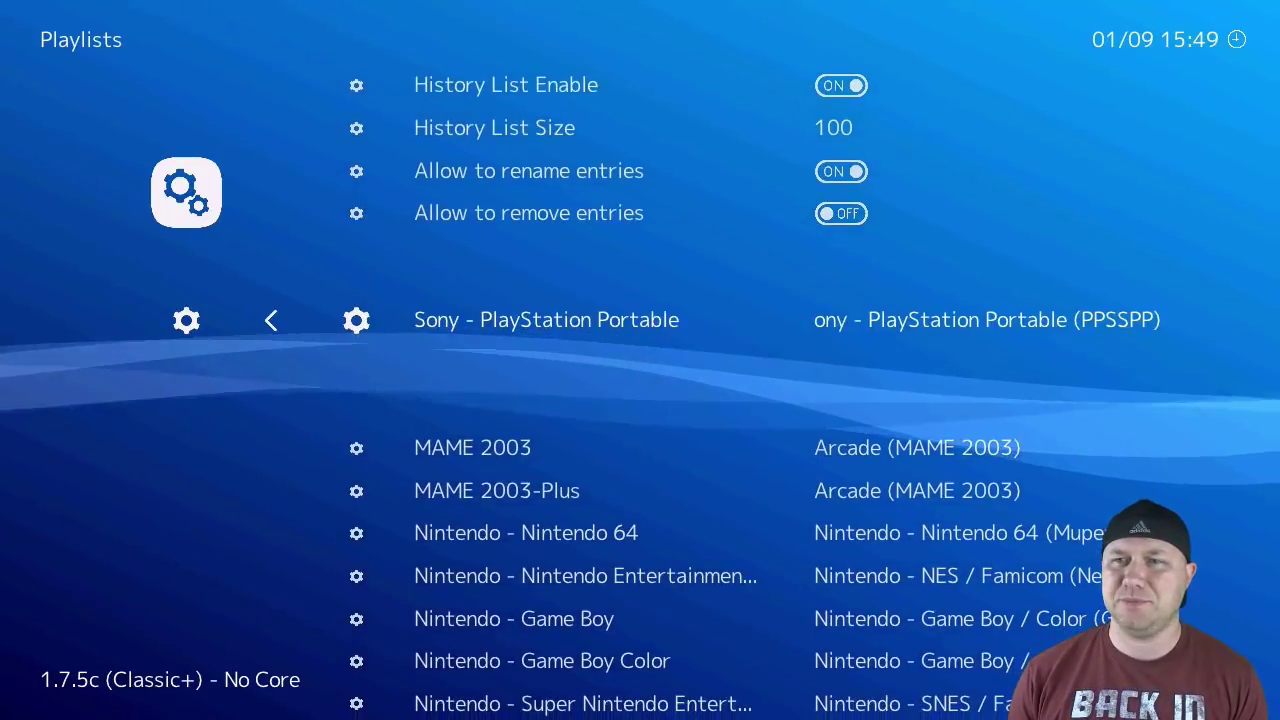
key(Down)
key(Down)
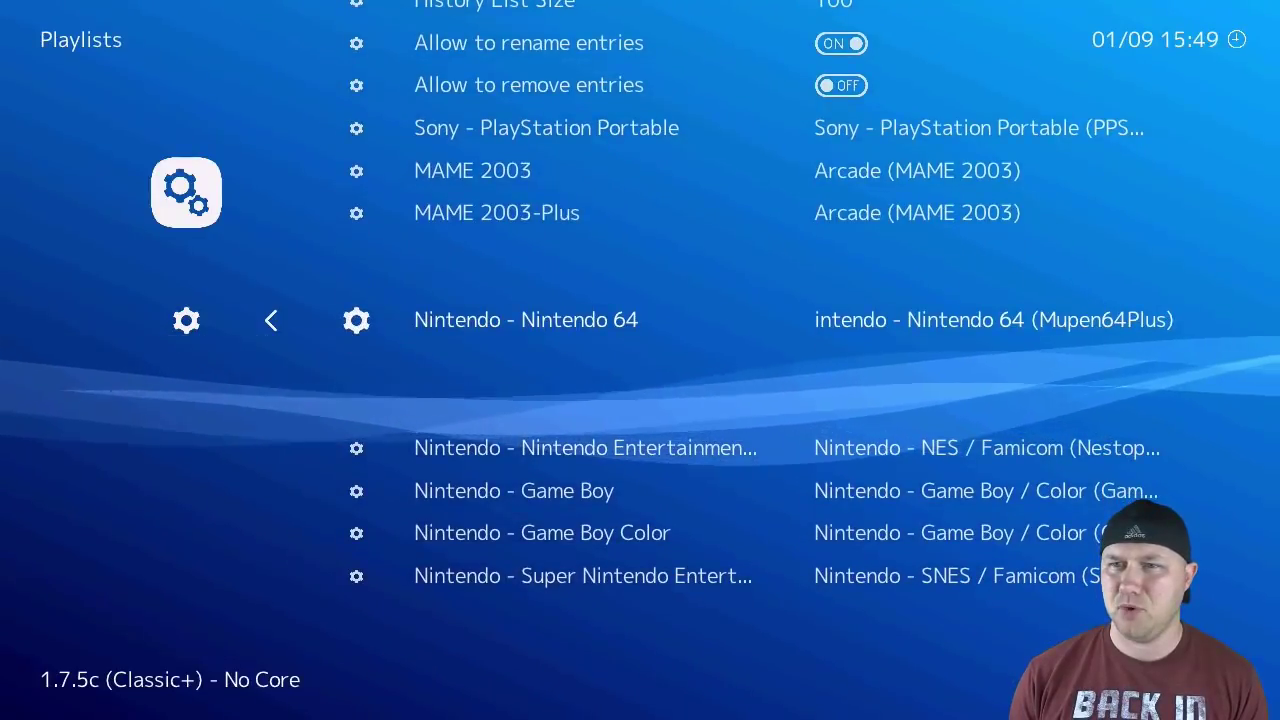
key(Down)
key(Down)
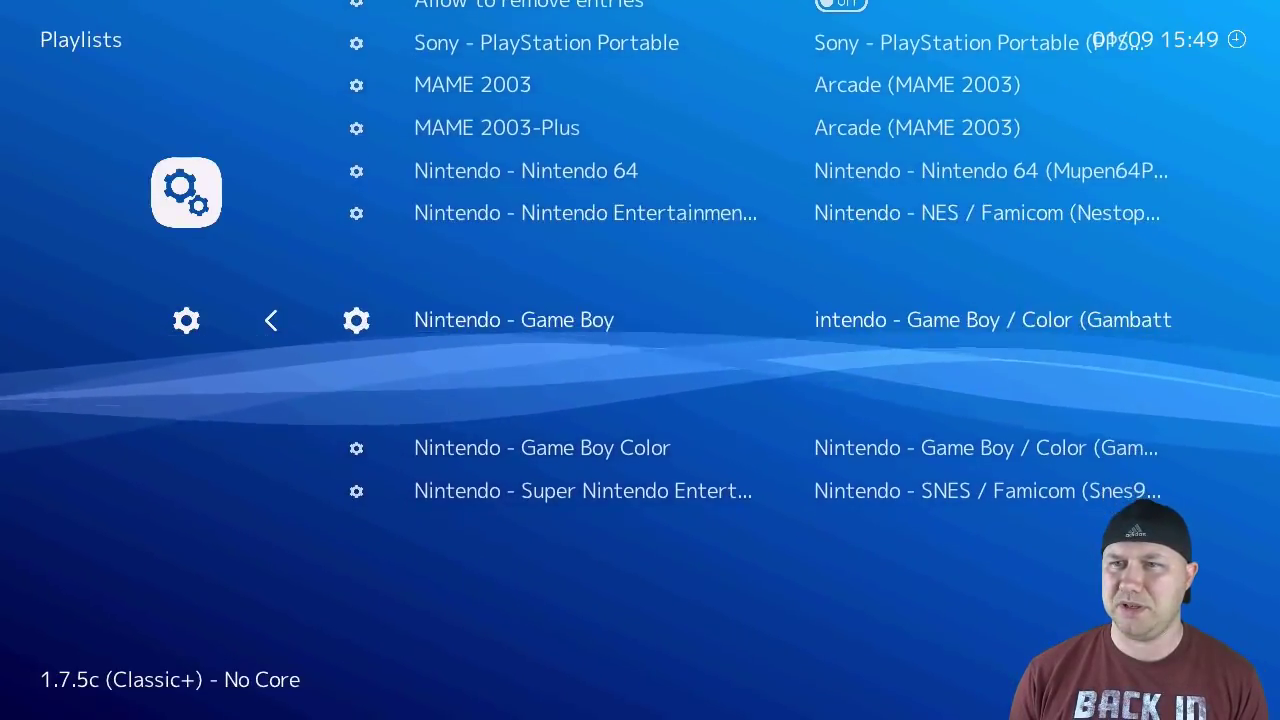
key(Down)
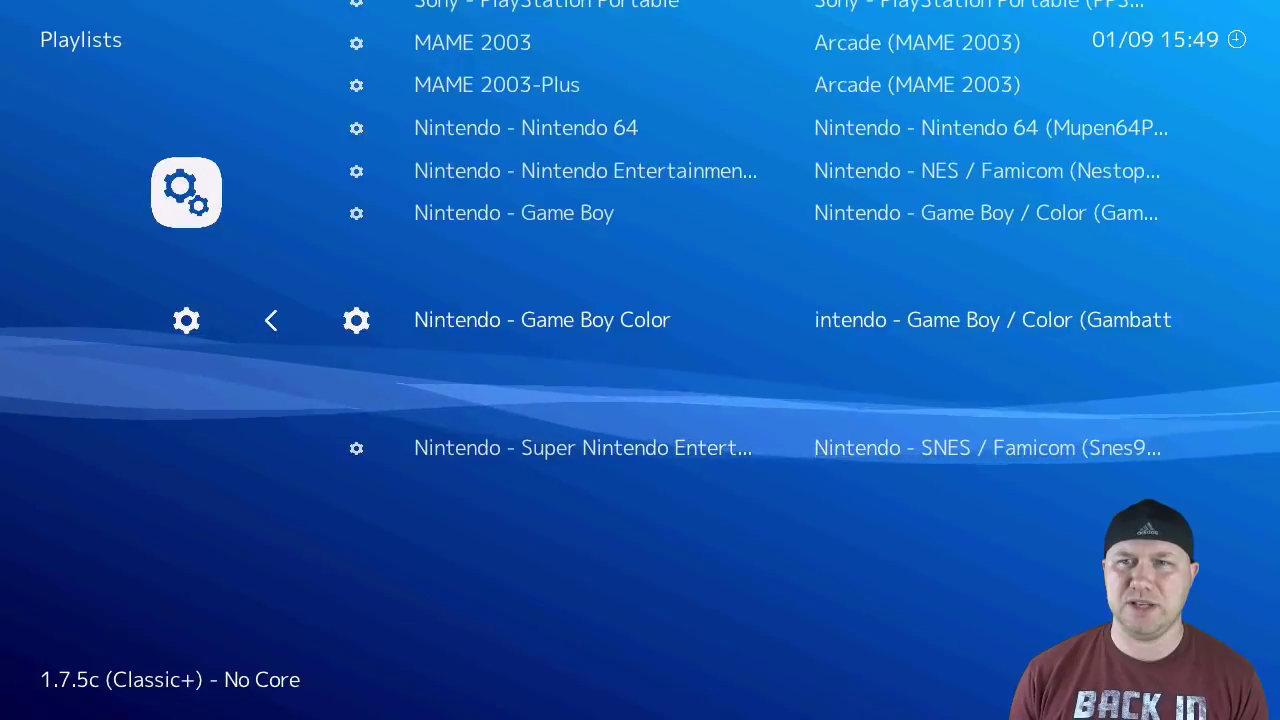
key(Down)
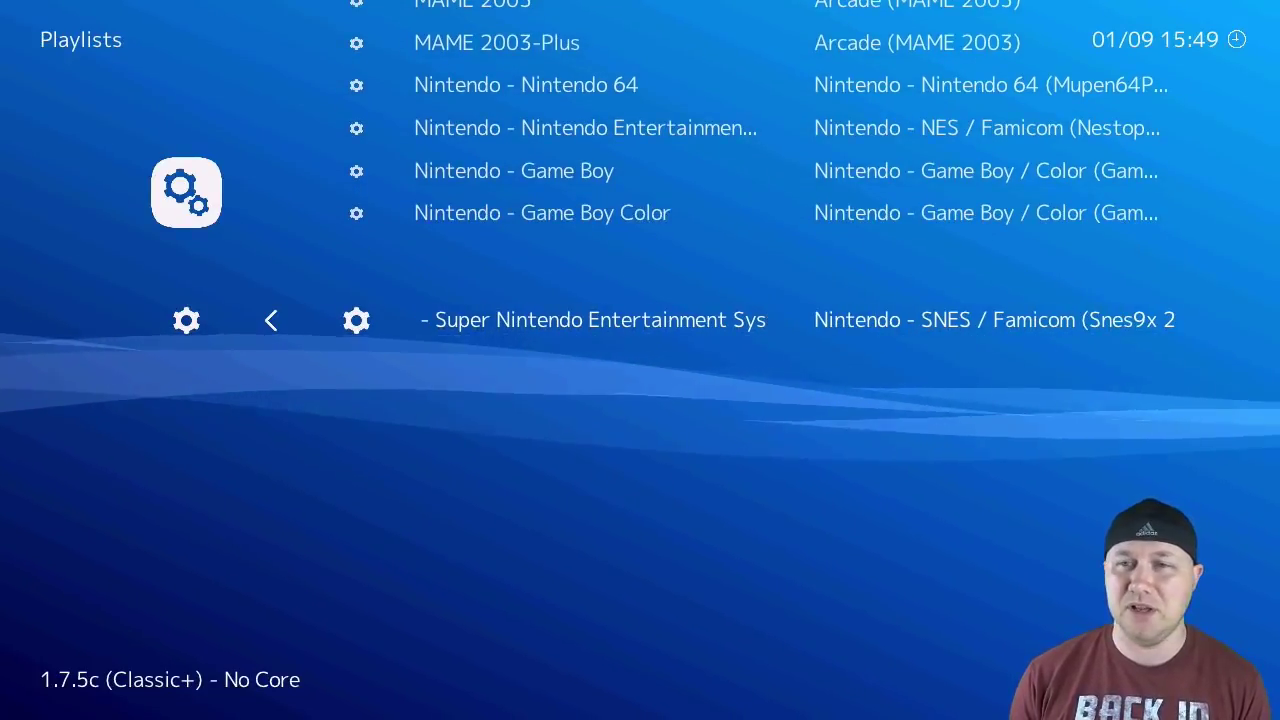
Leave the playlist settings and go to the MAME 2003-Plus playlist in the main menu.
key(BackSpace)
key(Left)
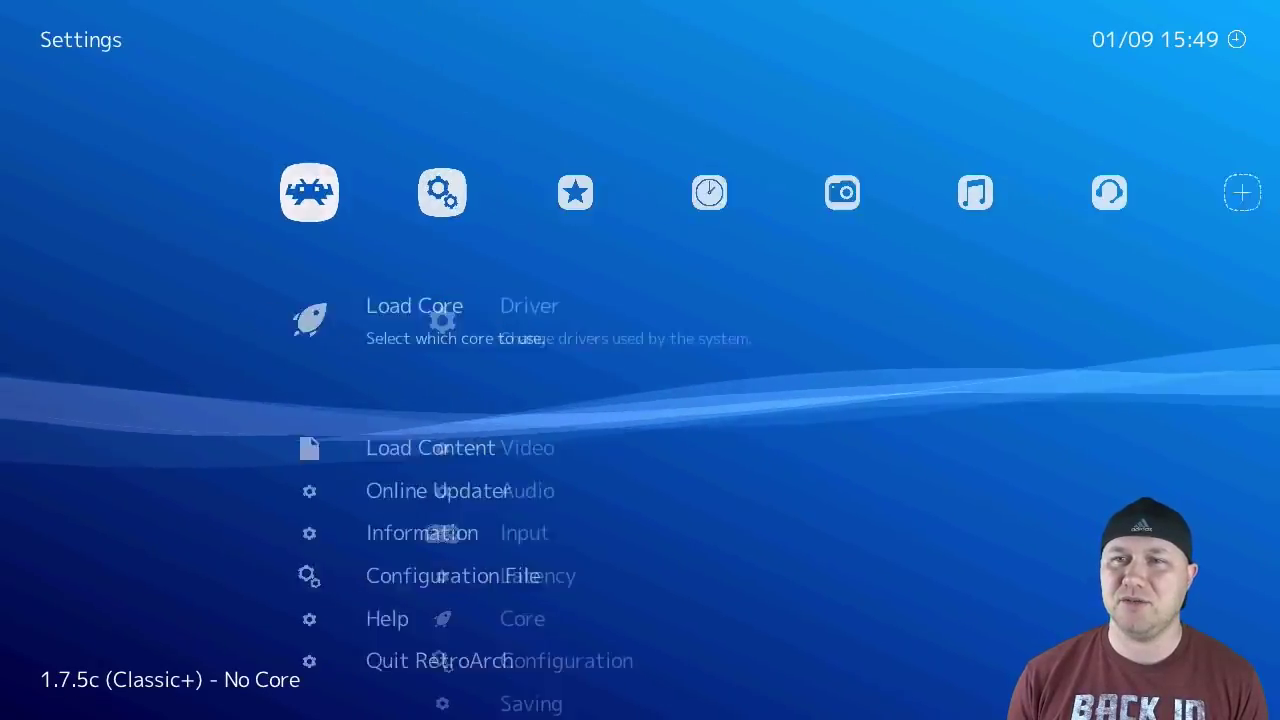
key(Right)
key(Right)
key(Right)
key(Right)
key(Right)
key(Right)
key(Right)
key(Right)
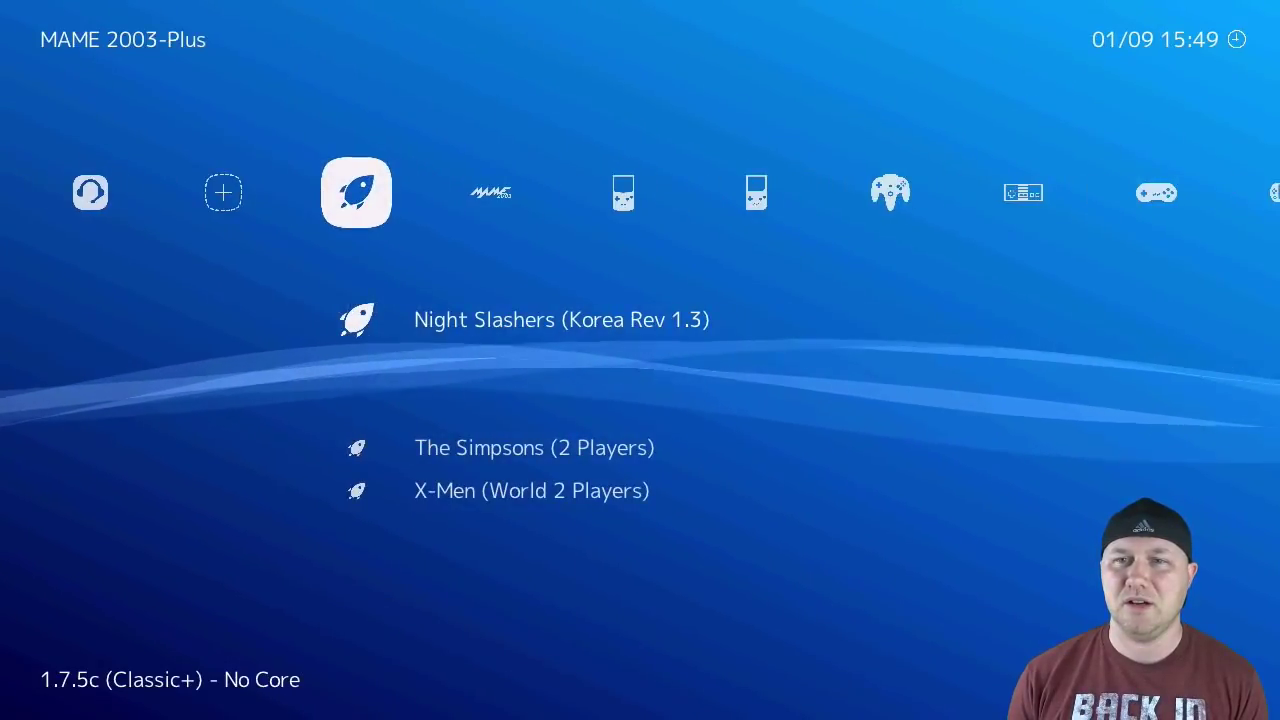
View the arcade games in the MAME 2003-Plus playlist and go on to the MAME 2003 playlist.
key(Down)
key(Down)
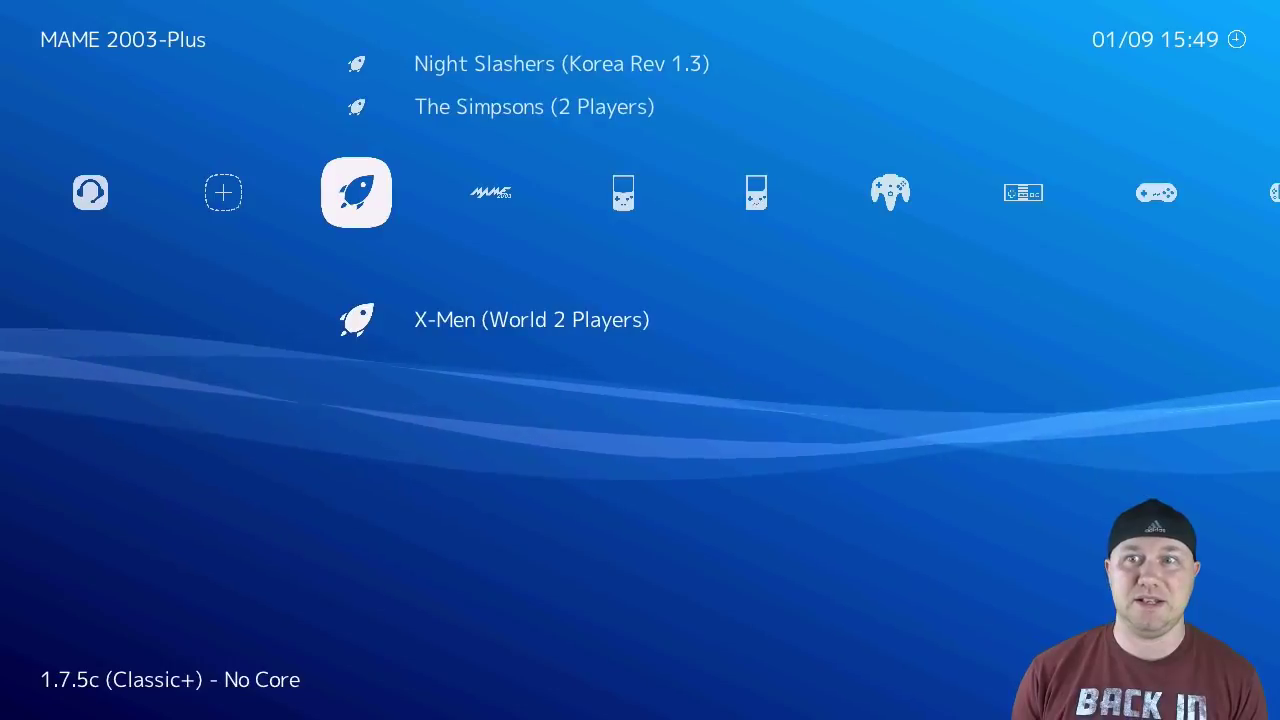
key(Up)
key(Up)
key(Right)
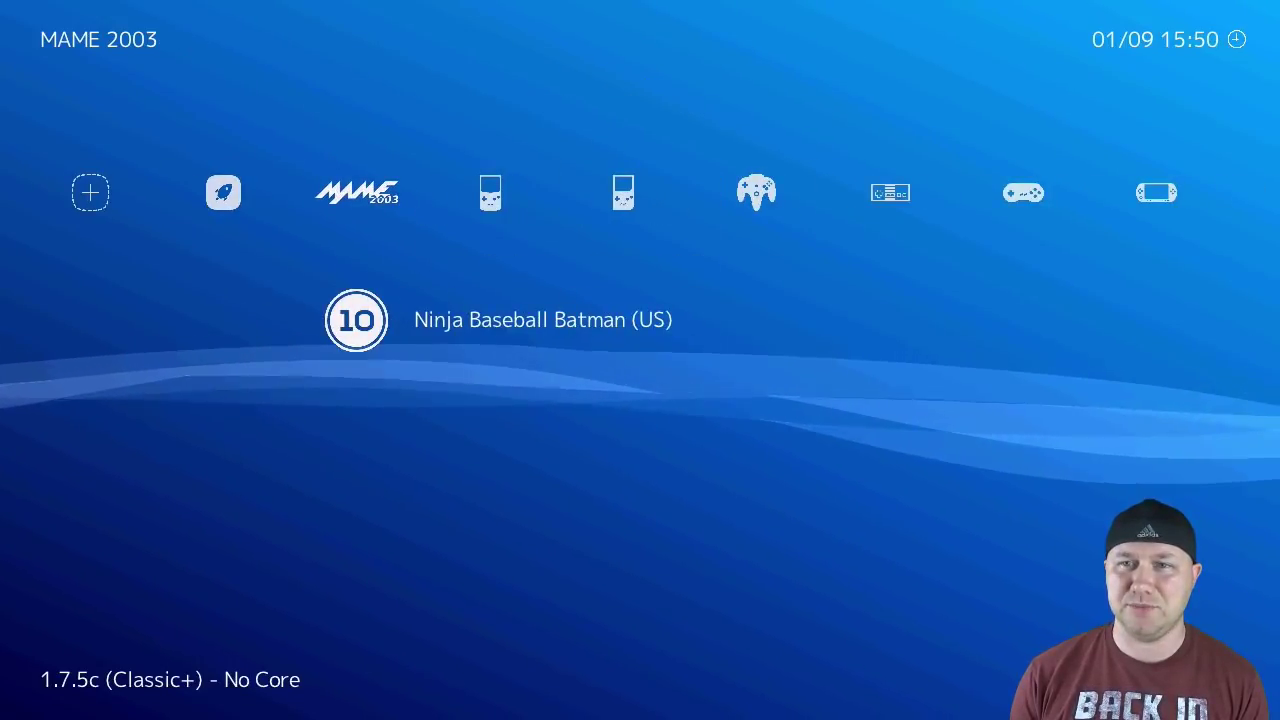
Go to the Nintendo - Game Boy Color playlist and check the first games, such as Magical Drop (USA), for box art.
key(Right)
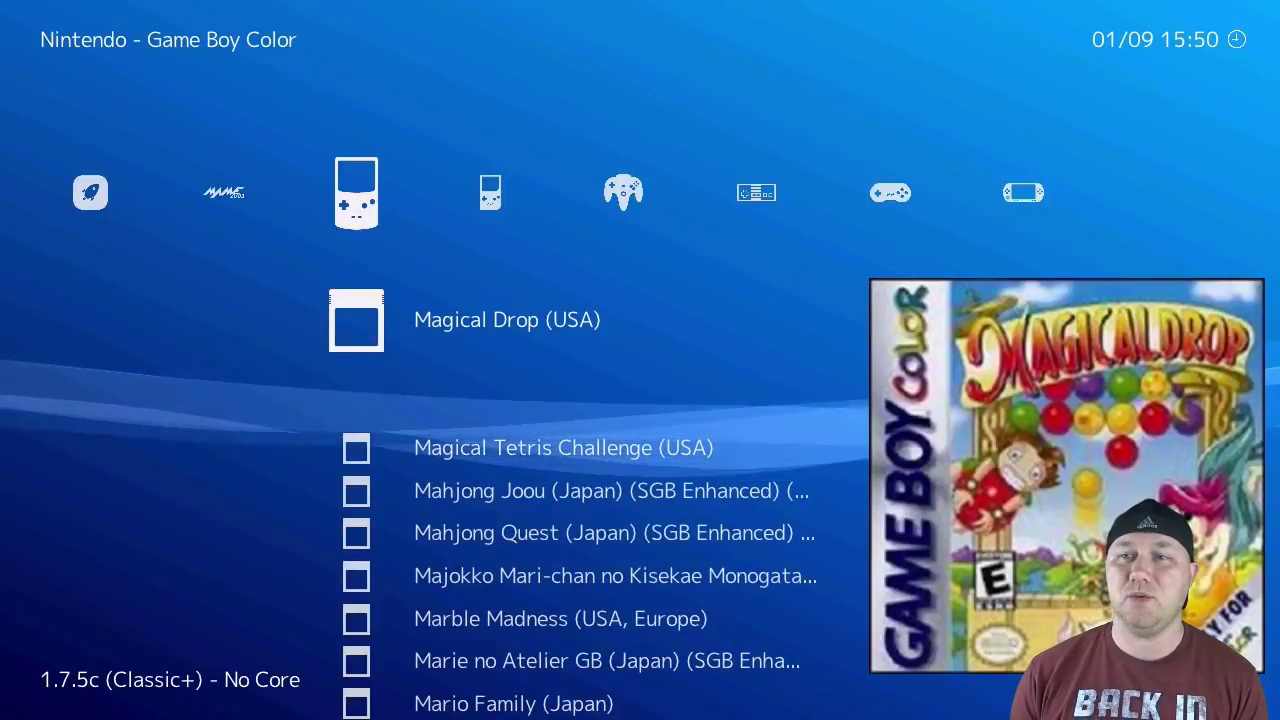
key(Down)
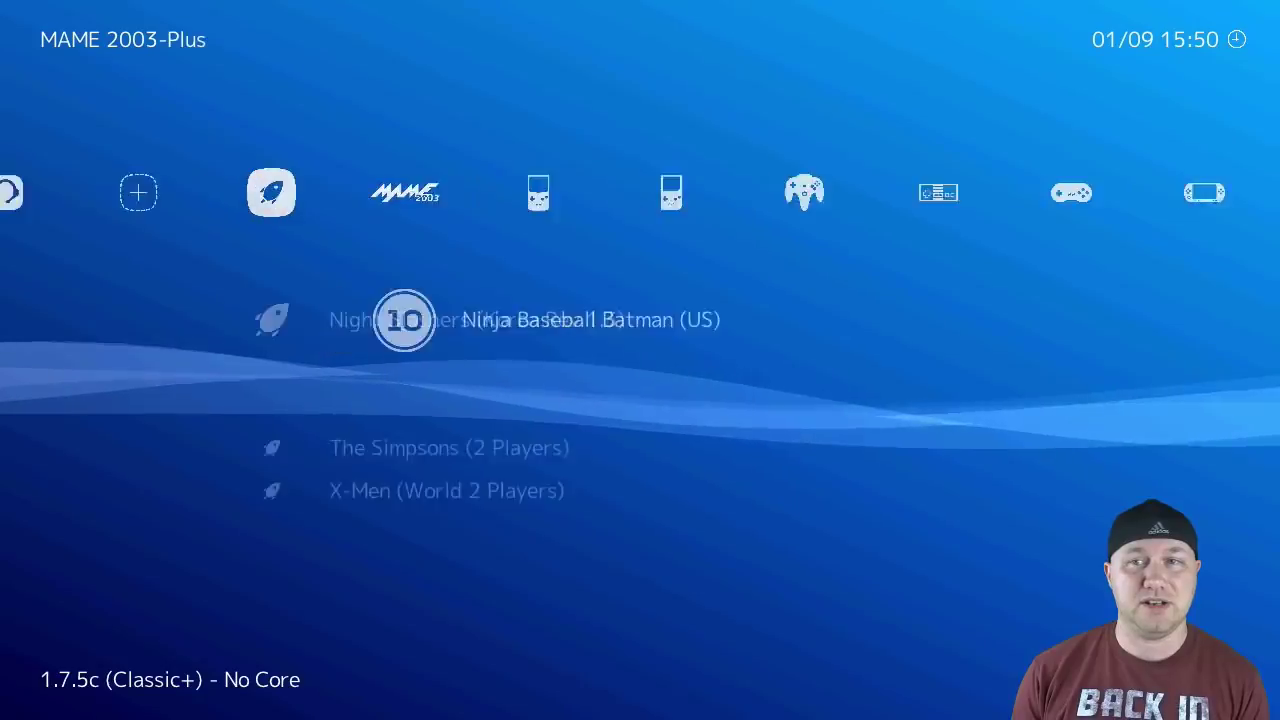
key(Right)
key(Right)
key(Down)
key(Down)
key(Down)
key(Down)
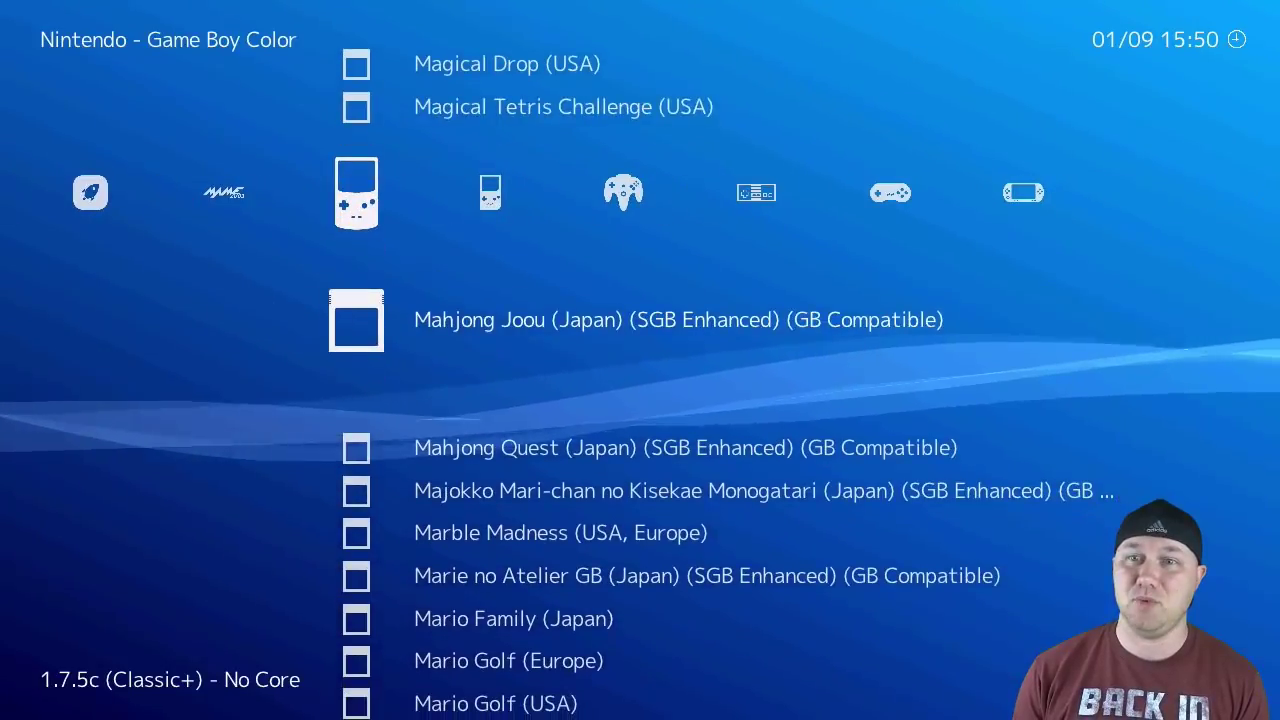
key(Up)
key(Up)
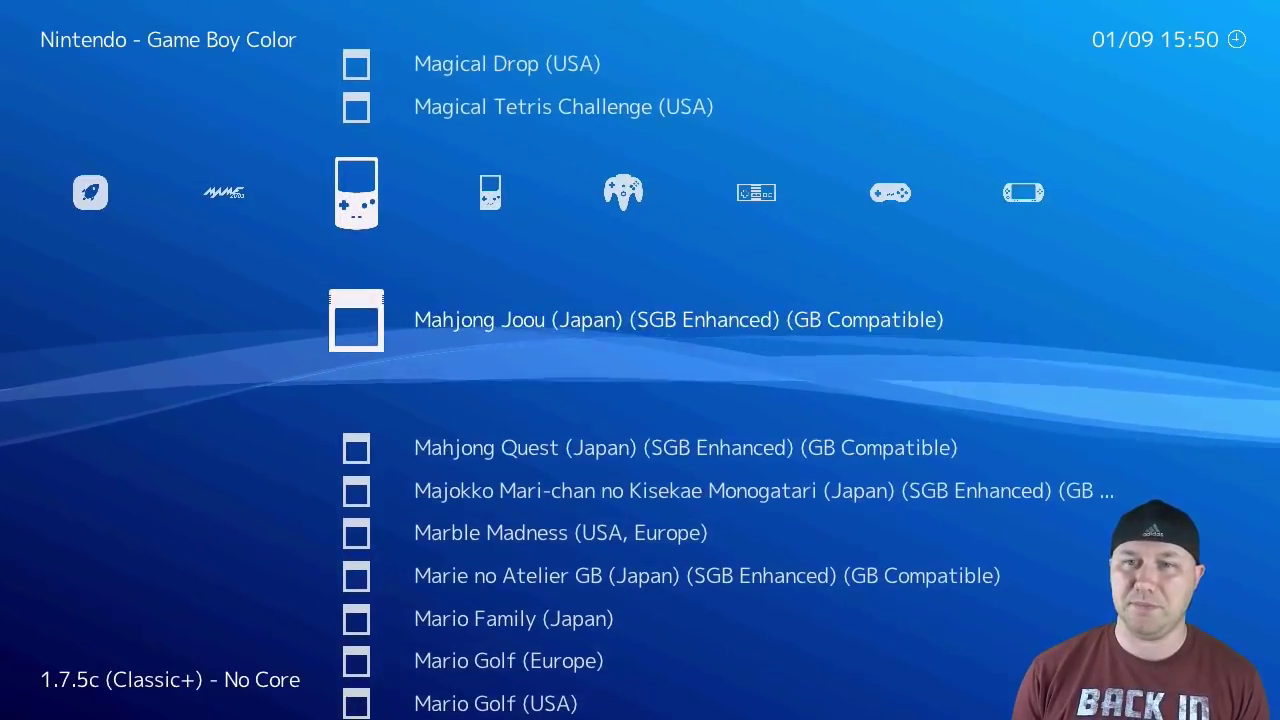
Browse further down the Game Boy Color games and check the box art of Mario Golf and Mario Tennis (Europe).
key(Down)
key(Down)
key(Down)
key(Down)
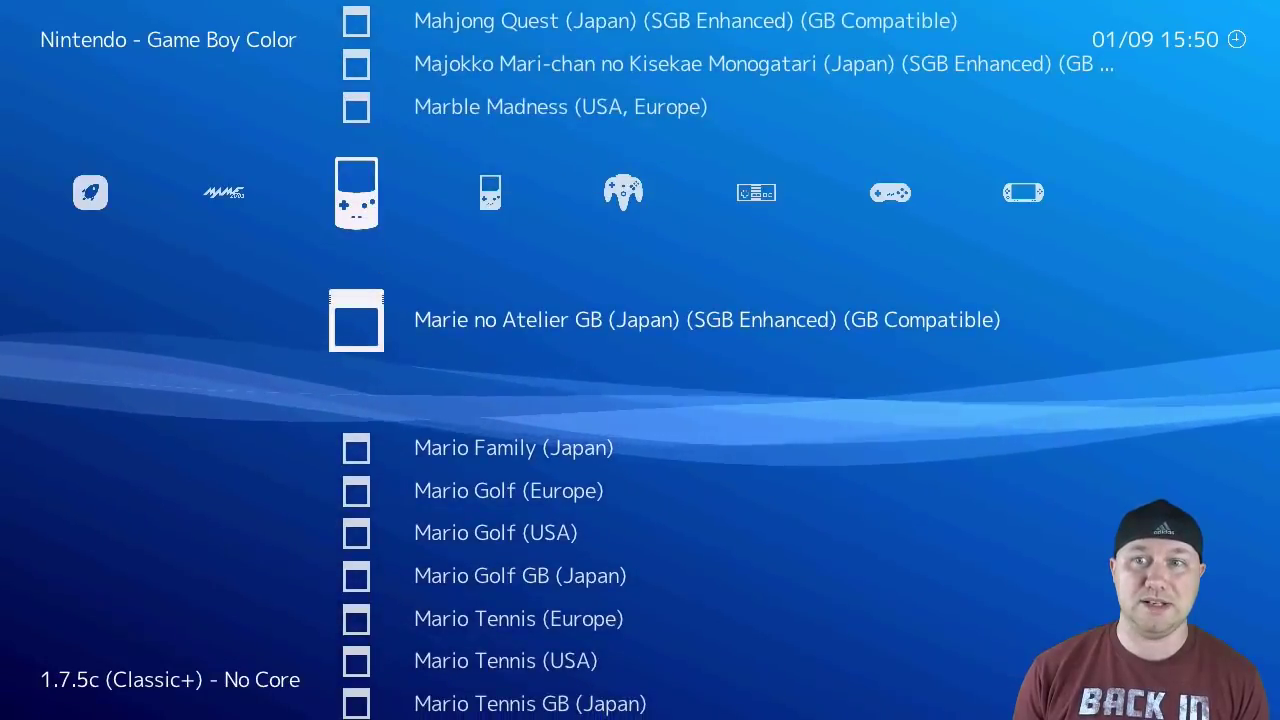
key(Down)
key(Down)
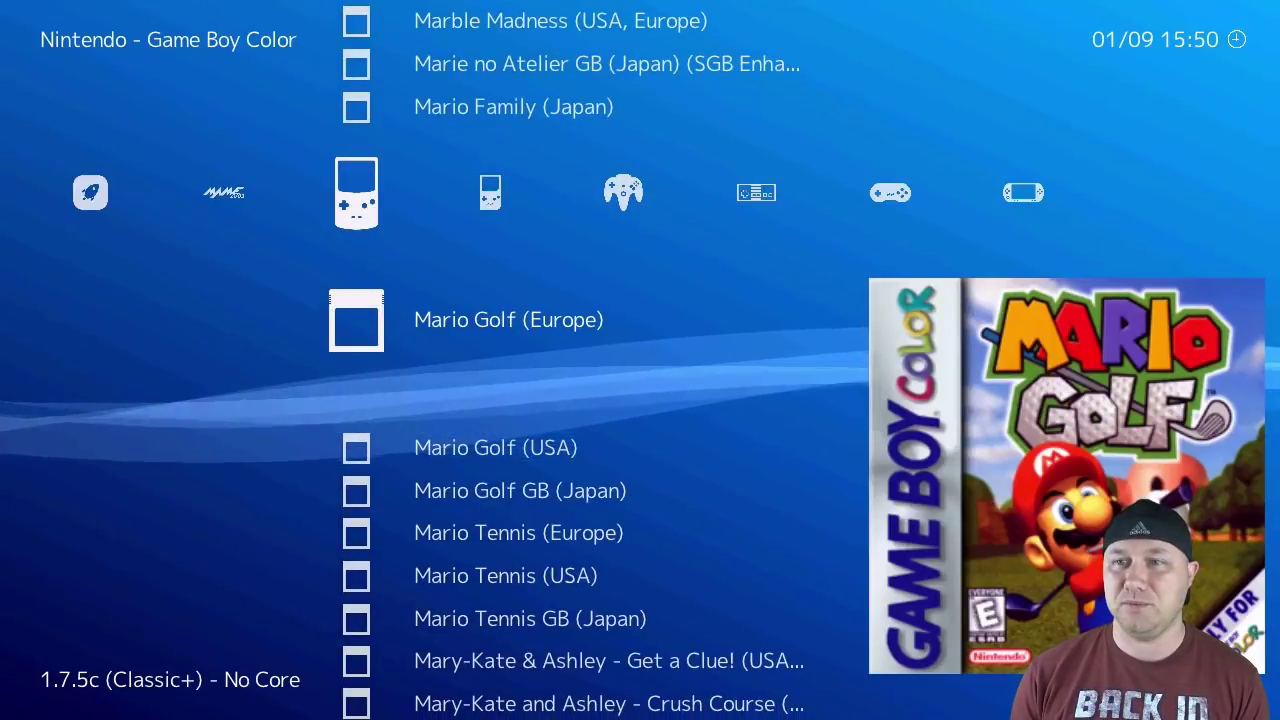
key(Down)
key(Down)
key(Down)
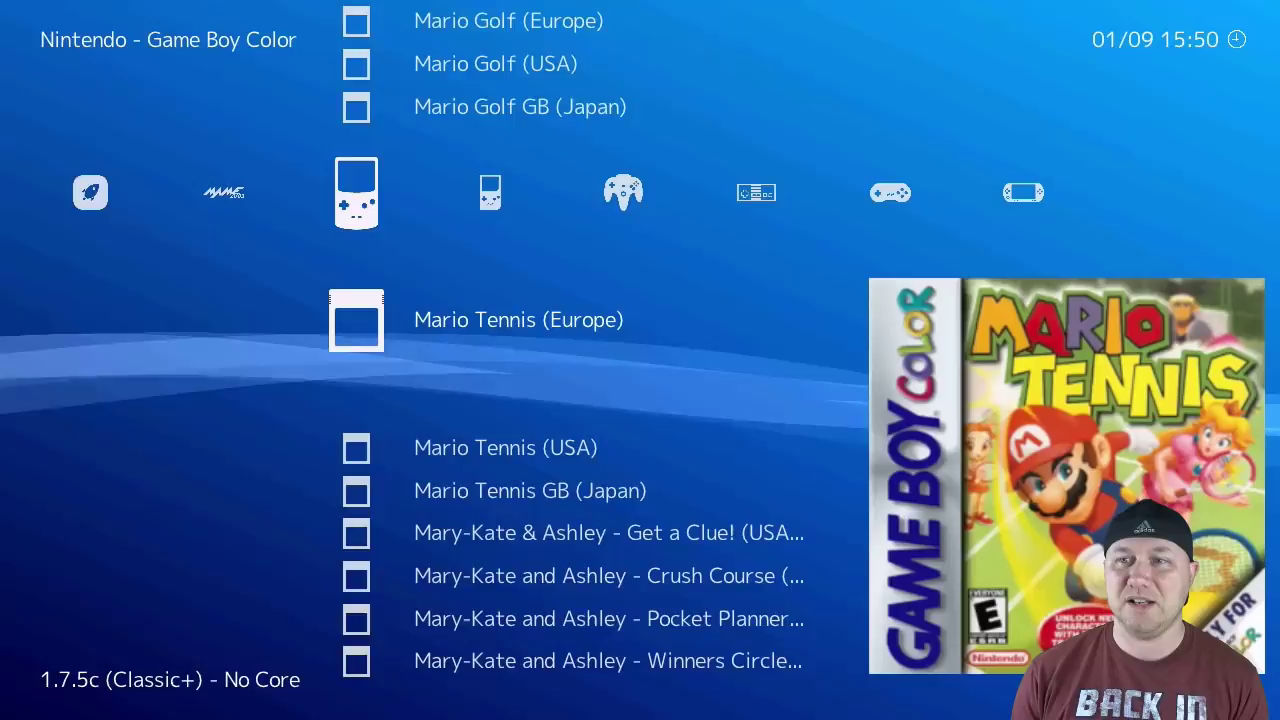
Move on to the Nintendo 64 playlist and view the box art of Yoshi's Story (USA).
key(Down)
key(Down)
key(Down)
key(Down)
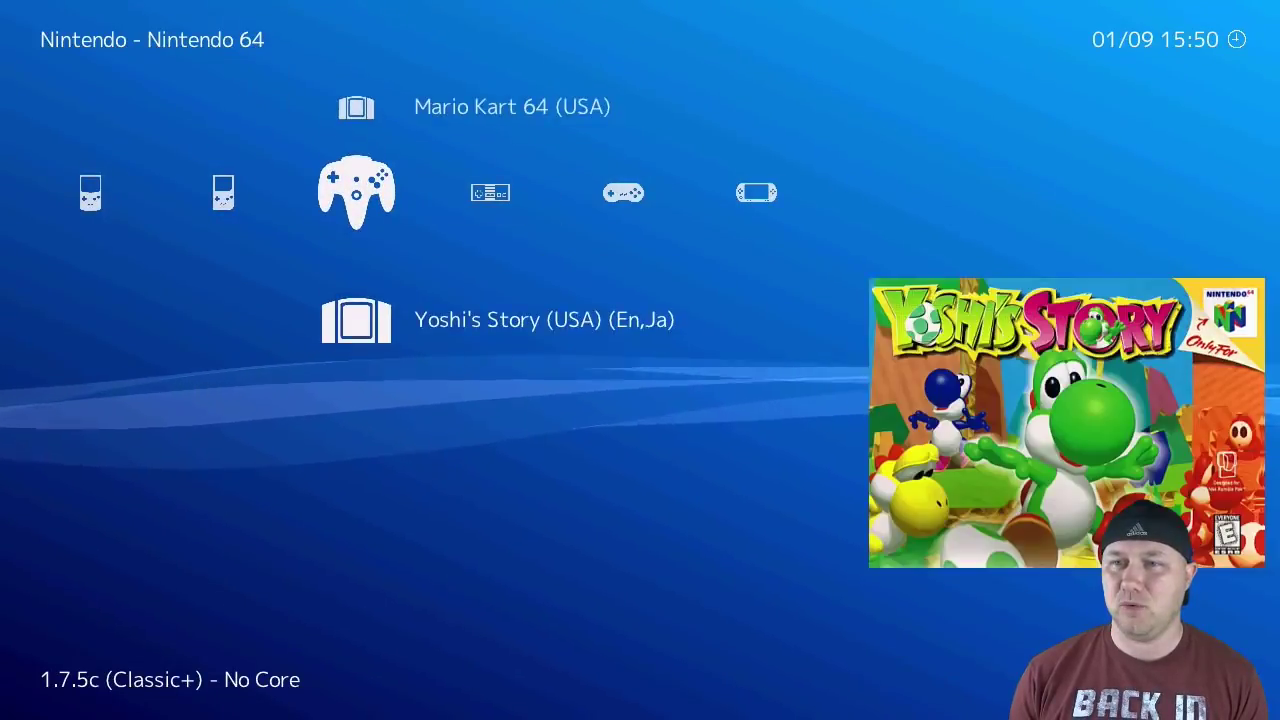
key(Up)
Browse the Nintendo Entertainment System playlist and check the box art of games such as Castlequest (USA).
key(Right)
key(Down)
key(Down)
key(Down)
key(Down)
key(Down)
key(Down)
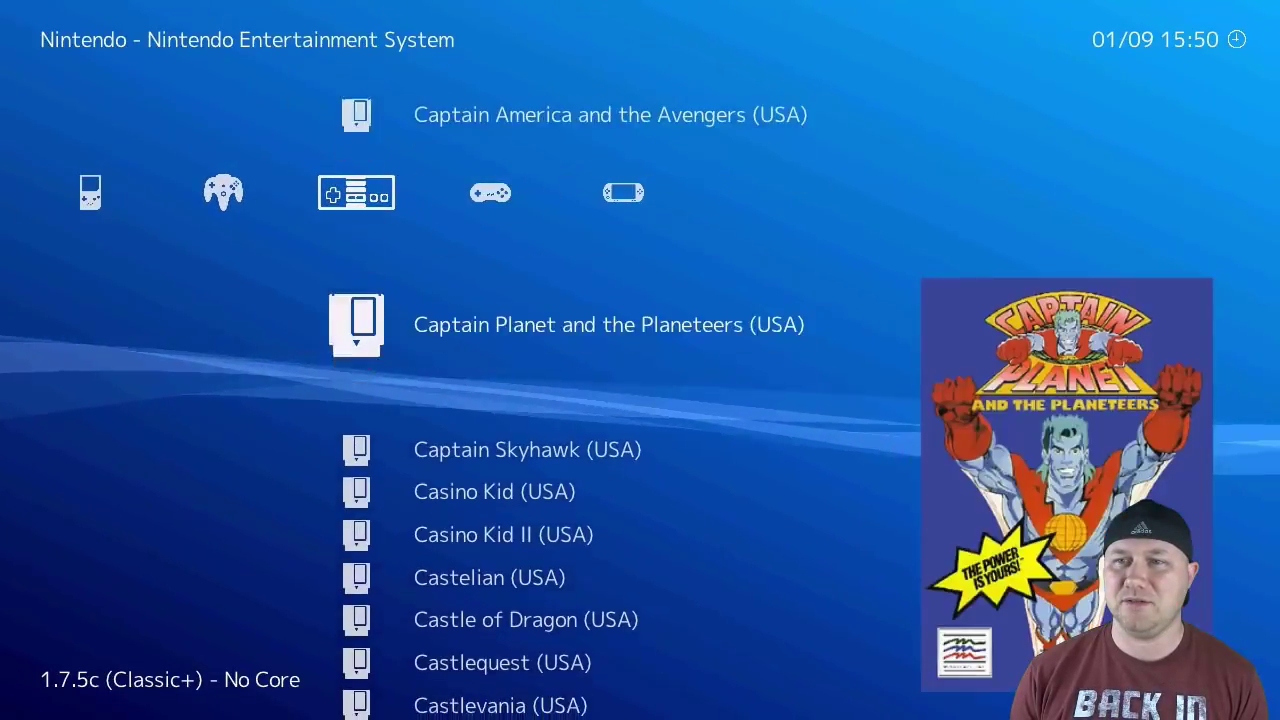
key(Down)
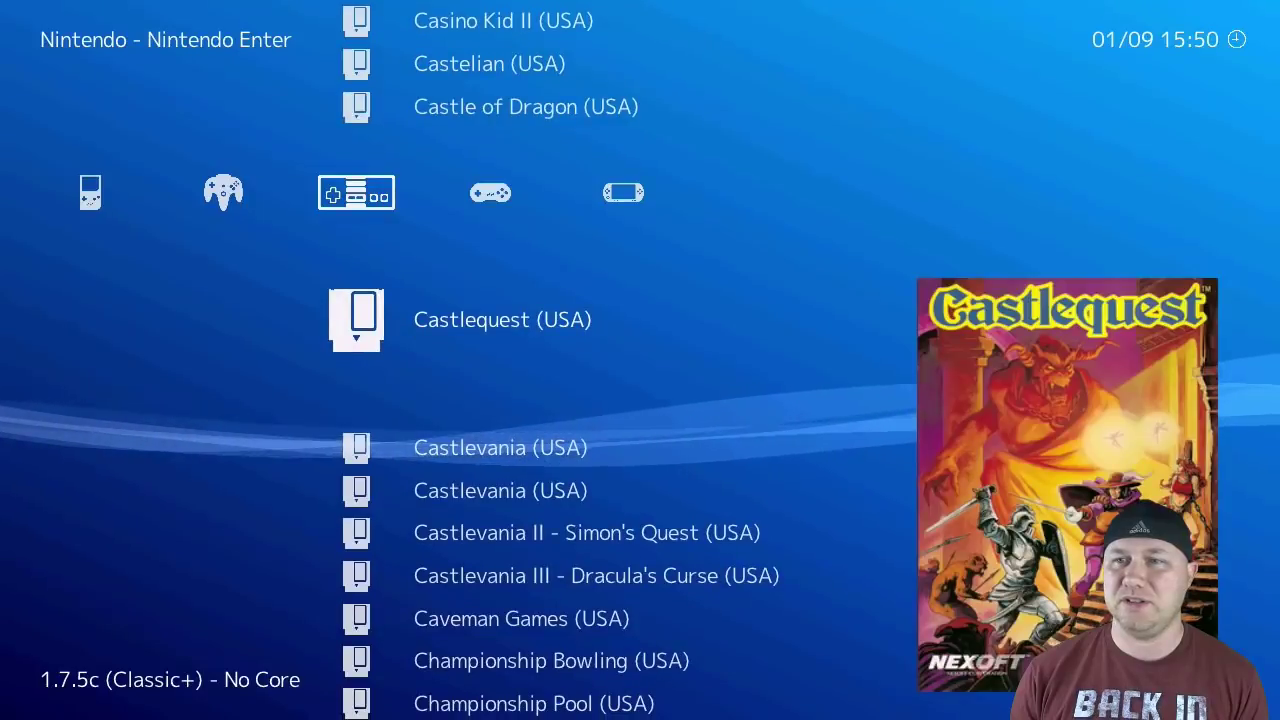
View the Super Nintendo and PlayStation Portable games' box art, and return to the Nintendo Entertainment System playlist.
key(Right)
key(Down)
key(Up)
key(Right)
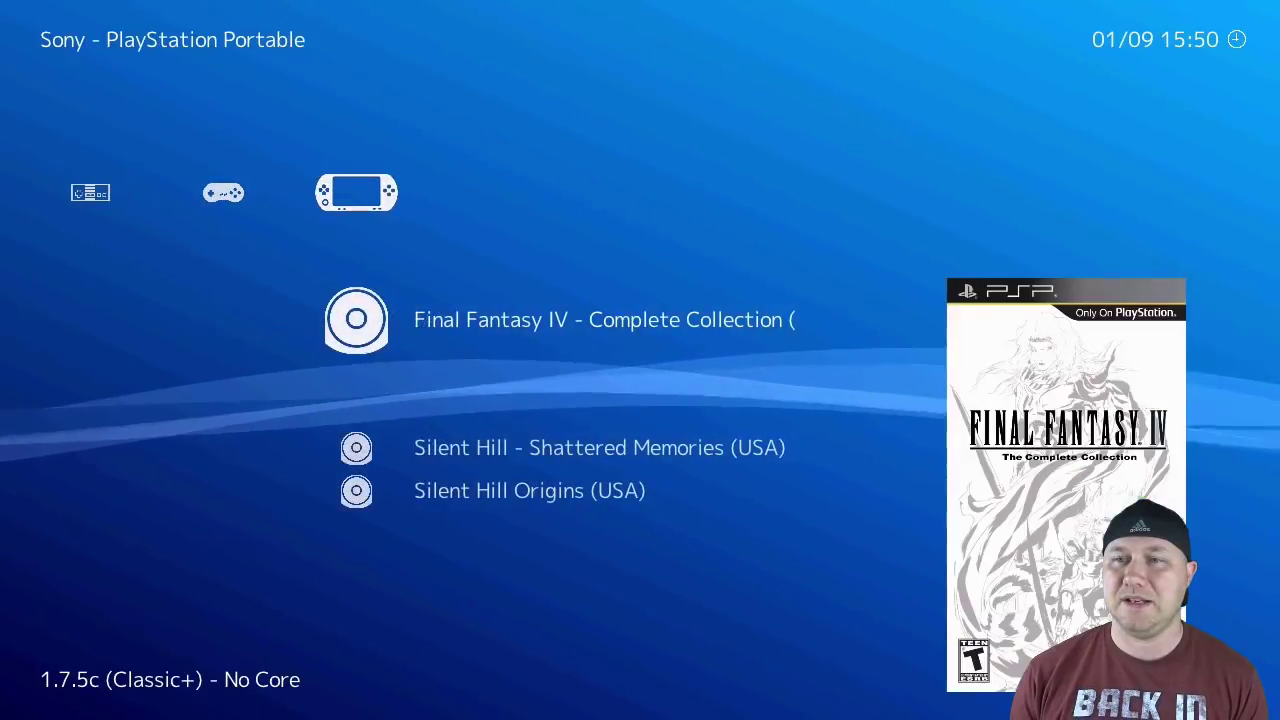
key(Down)
key(Down)
key(Up)
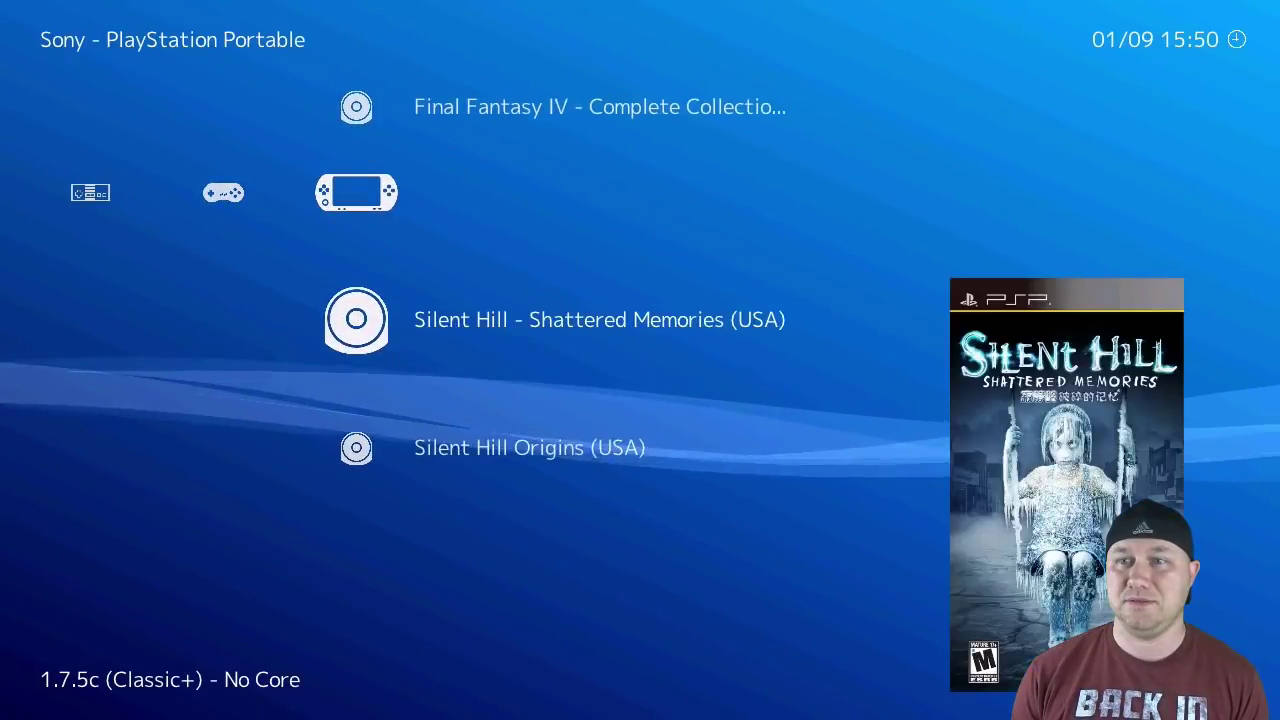
key(Left)
key(Left)
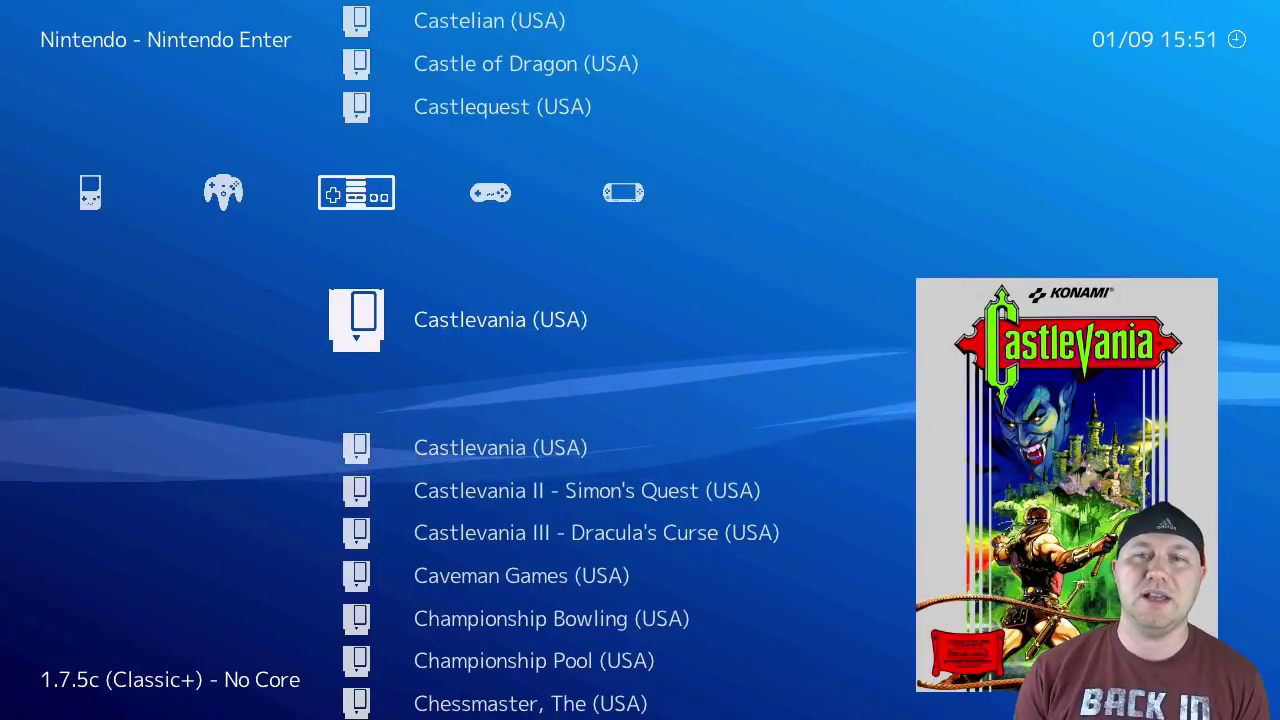
Go back from the Nintendo Entertainment System games through the handheld playlists to MAME 2003 and view its Ninja Baseball Batman (US) entry.
key(Return)
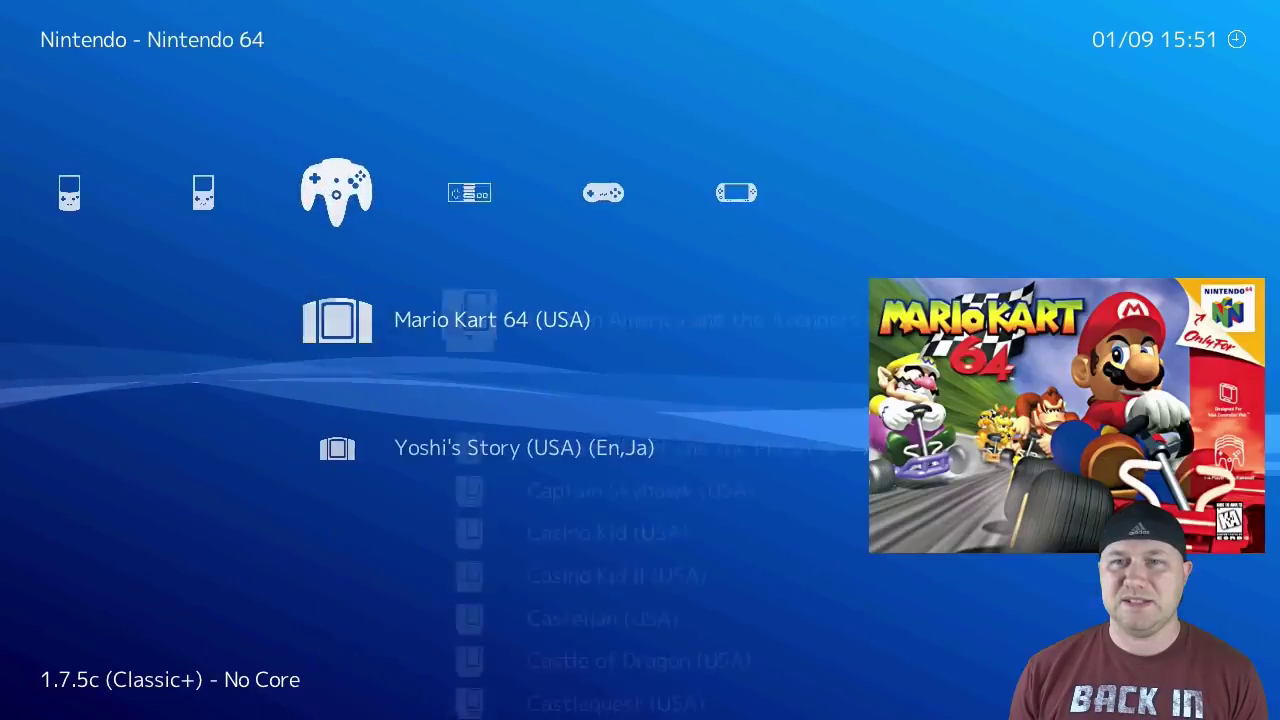
key(Left)
key(Left)
key(Left)
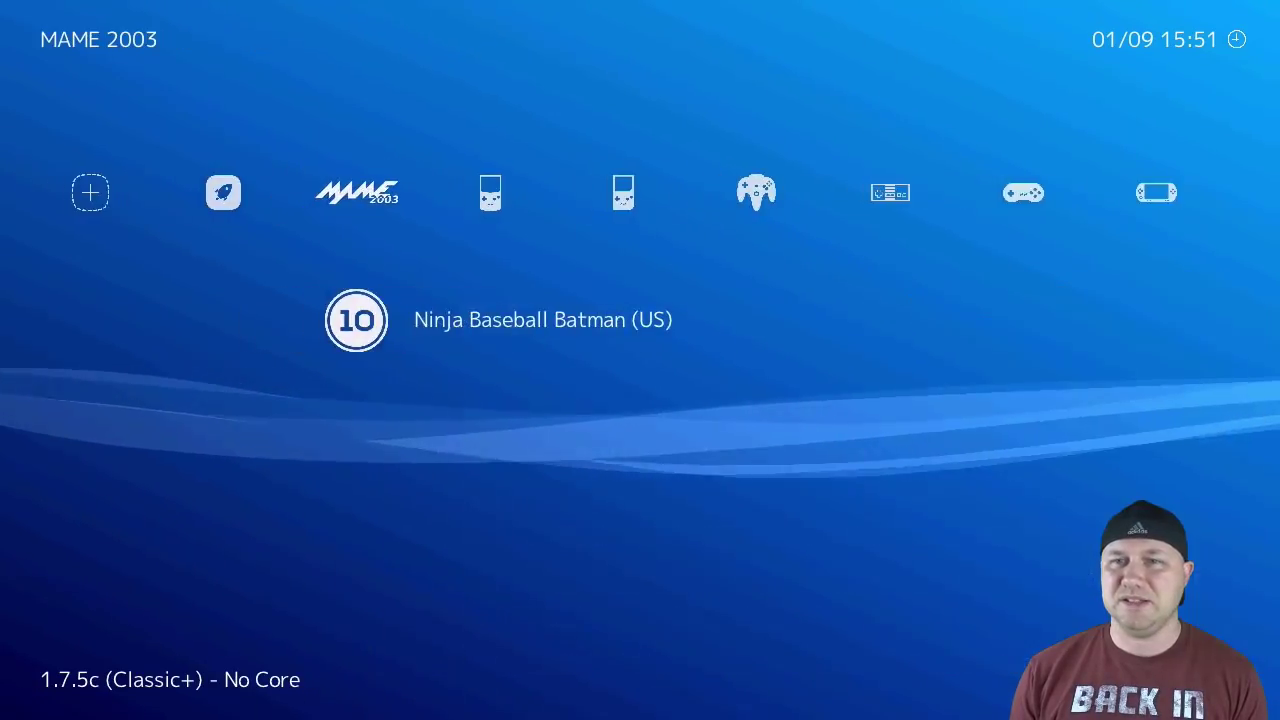
Go through the Game Boy Color and Game Boy playlists to Nintendo 64 and view the box art of Mario Kart 64 (USA).
key(Left)
key(Right)
key(Right)
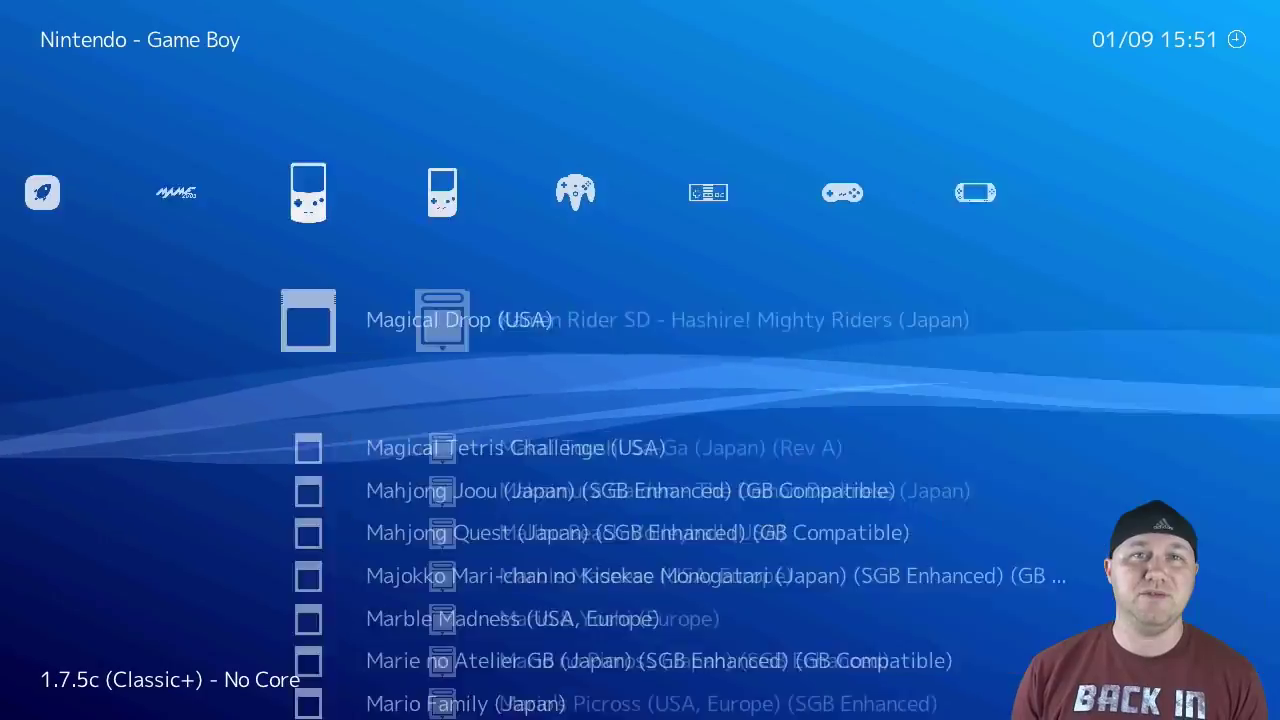
key(Right)
key(Left)
key(Right)
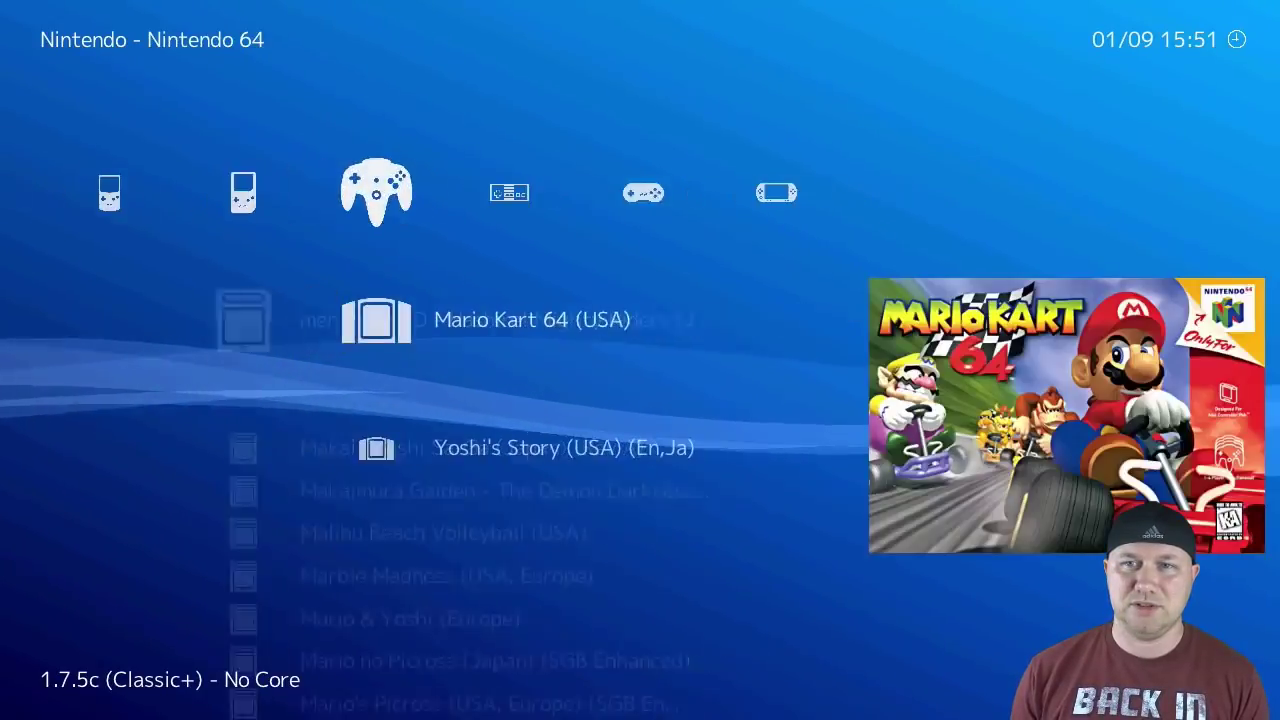
View the box art of Captain Planet and the Planeteers (USA) in the Nintendo Entertainment System playlist, and return to Nintendo 64.
key(Right)
key(Down)
key(Down)
key(Up)
key(Left)
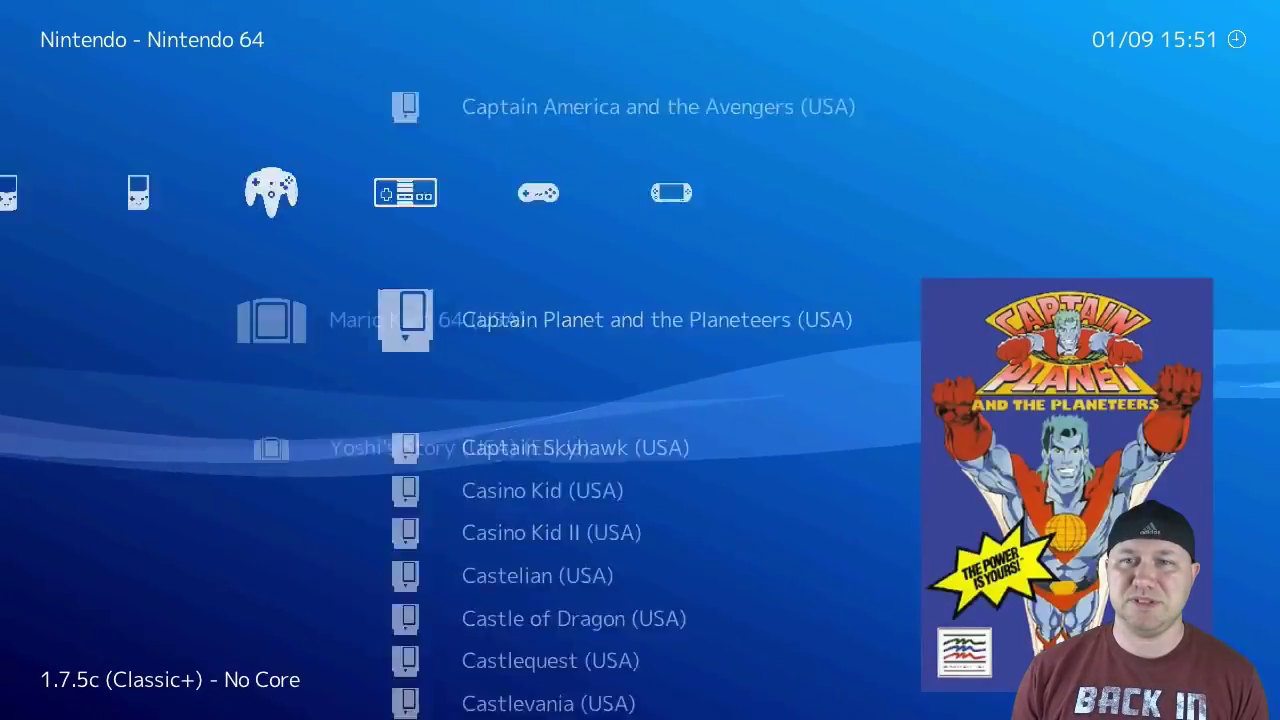
Return to the Game Boy playlist and check the box art of games around Malibu Beach Volleyball (USA).
key(Down)
key(Up)
key(Left)
key(Down)
key(Down)
key(Down)
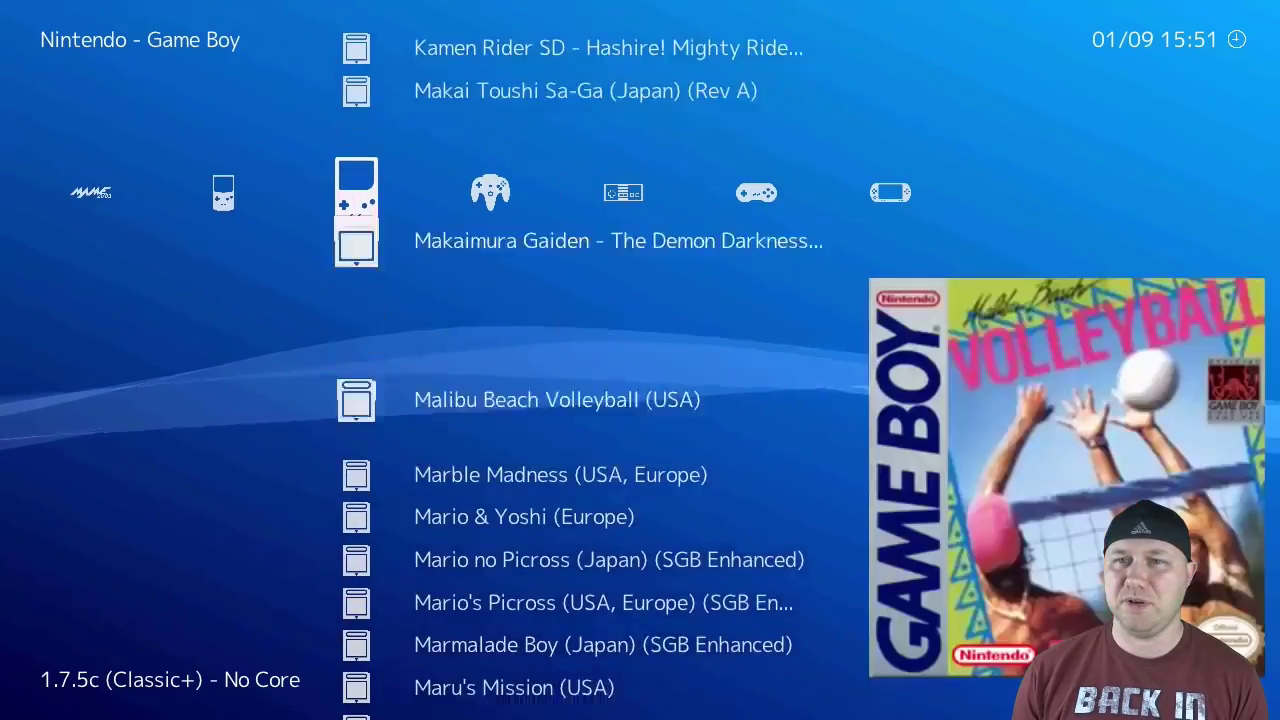
key(Down)
key(Up)
key(Up)
Revisit the MAME 2003 playlist, and come back to the start of the Game Boy games at Kamen Rider SD.
key(Left)
key(Left)
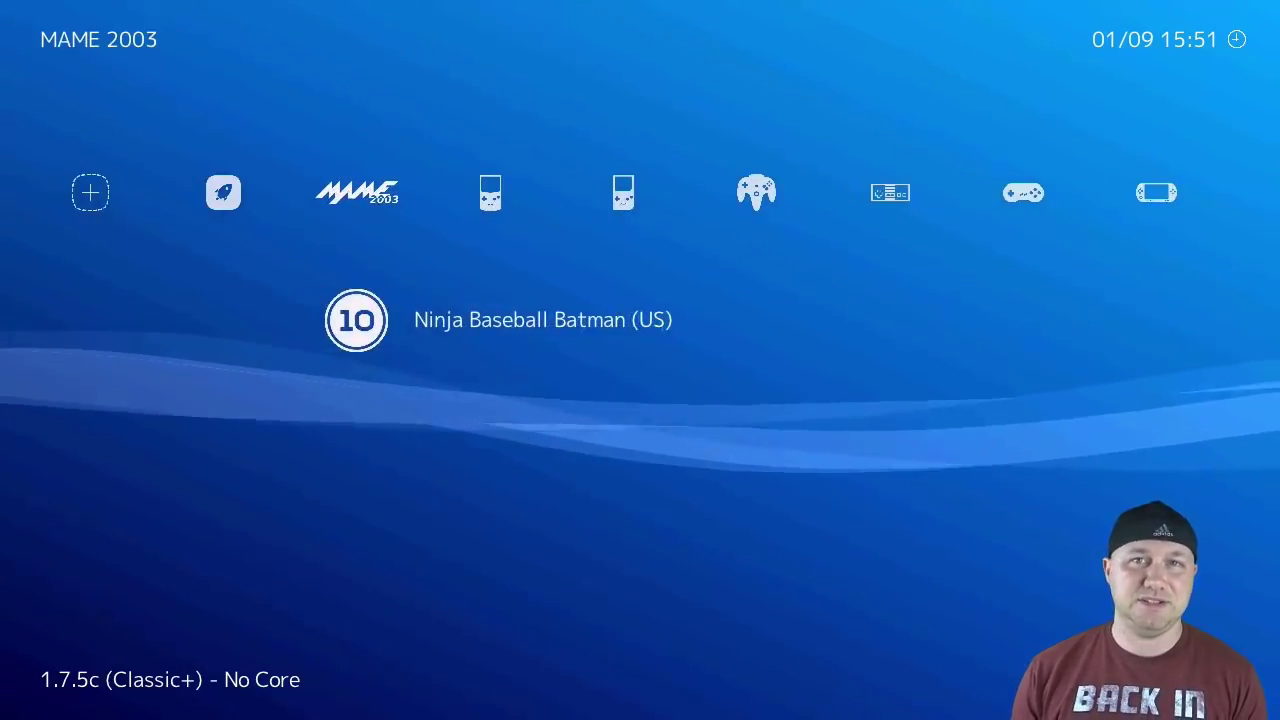
key(Left)
key(Right)
key(Right)
key(Right)
key(Up)
key(Up)
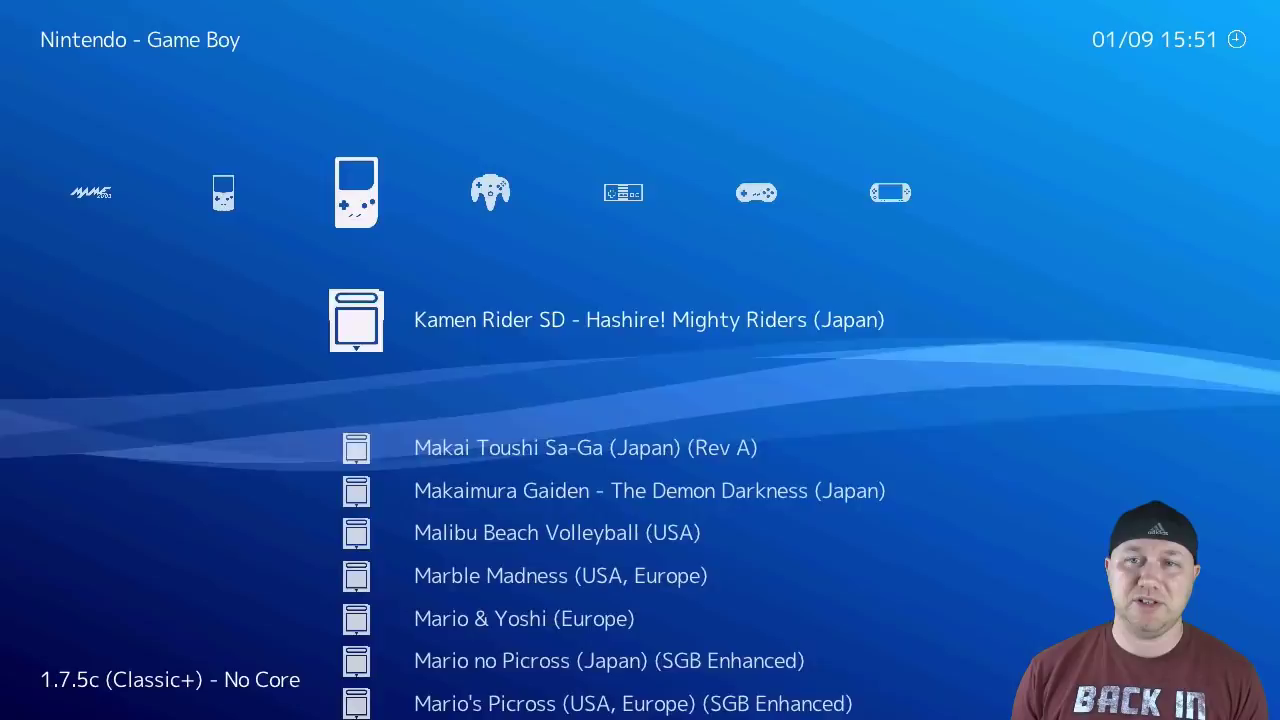
Browse down the Game Boy games and view the box art of Malibu Beach Volleyball (USA).
key(Down)
key(Down)
key(Down)
key(Down)
key(Down)
key(Up)
key(Up)
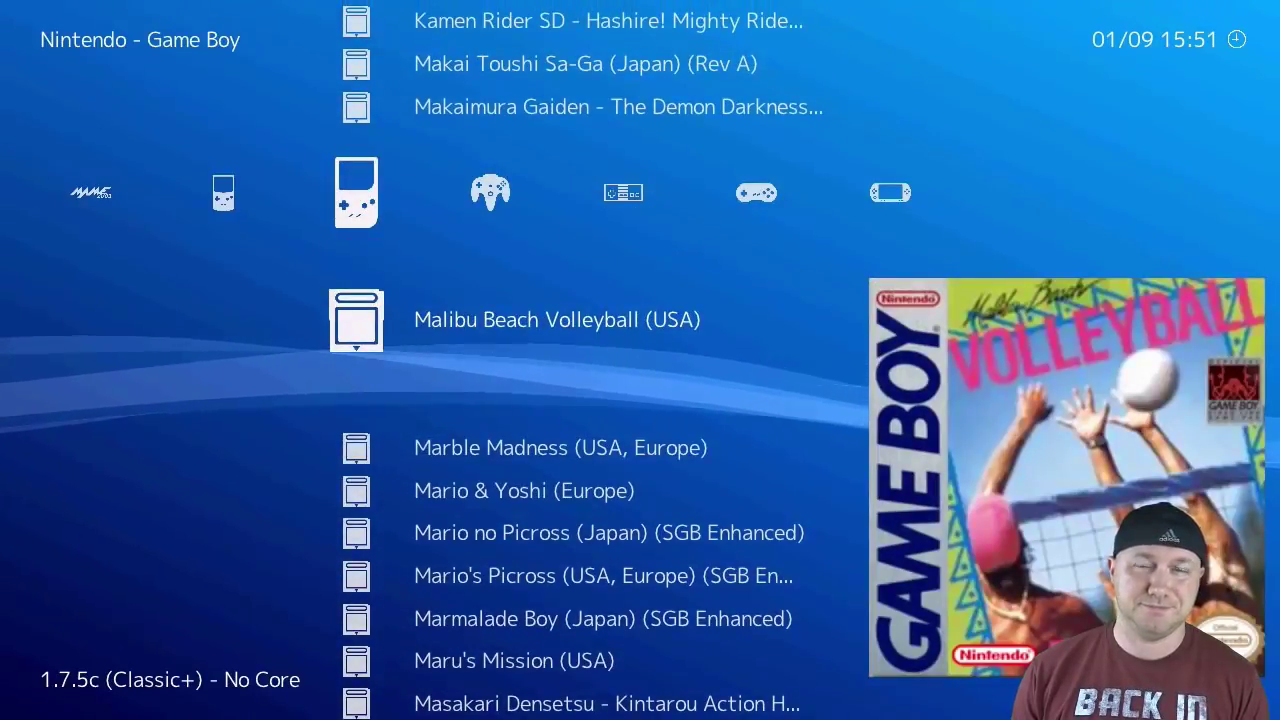